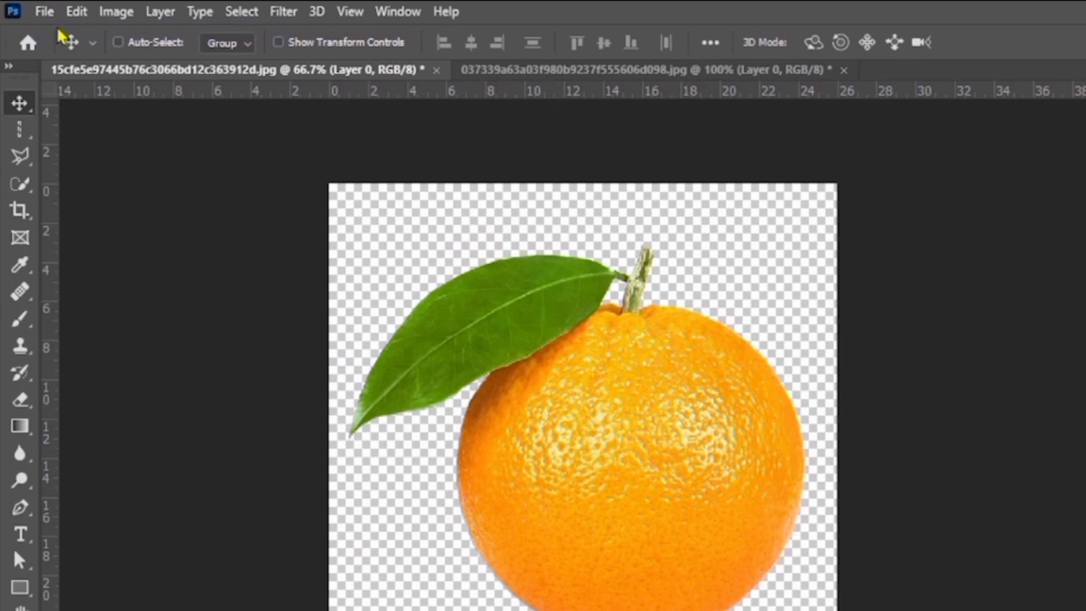
# Create a new 1000 x 1000 pixel document at 118.11 pixels/centimeter in 16-bit RGB color with a white background.
pyautogui.hotkey('ctrl', 'n')
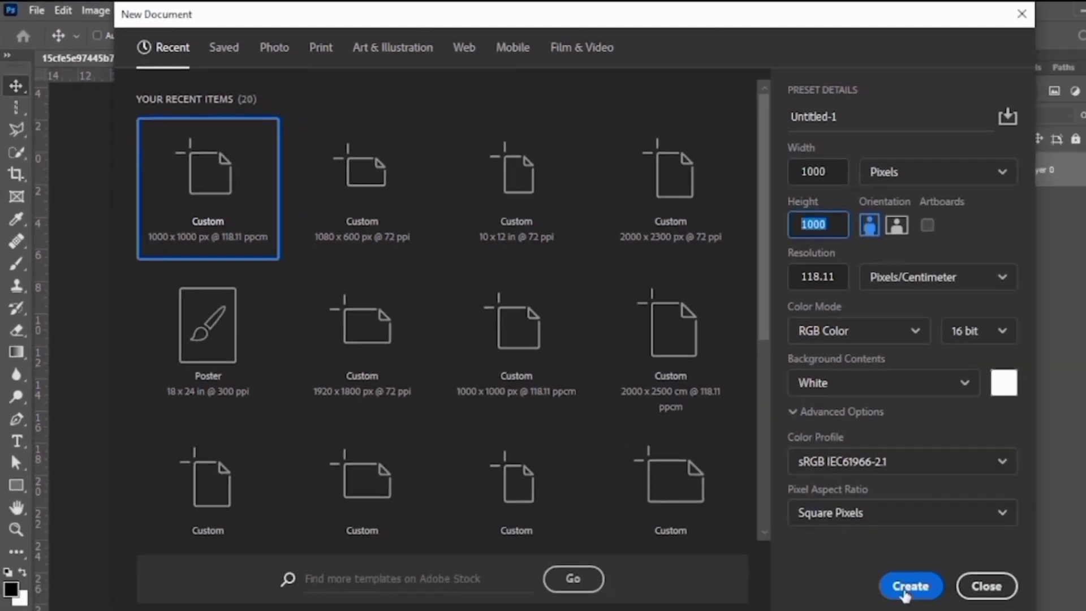
pyautogui.click(907, 585)
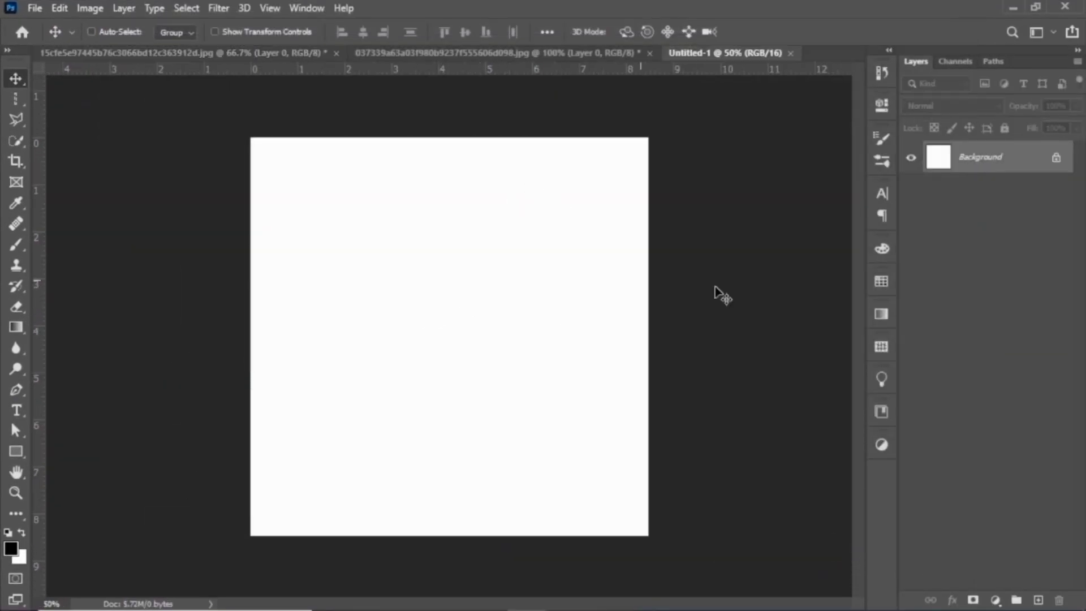
# Add a gradient fill layer above the background using the Foreground to Background preset from the Basics group.
pyautogui.click(997, 600)
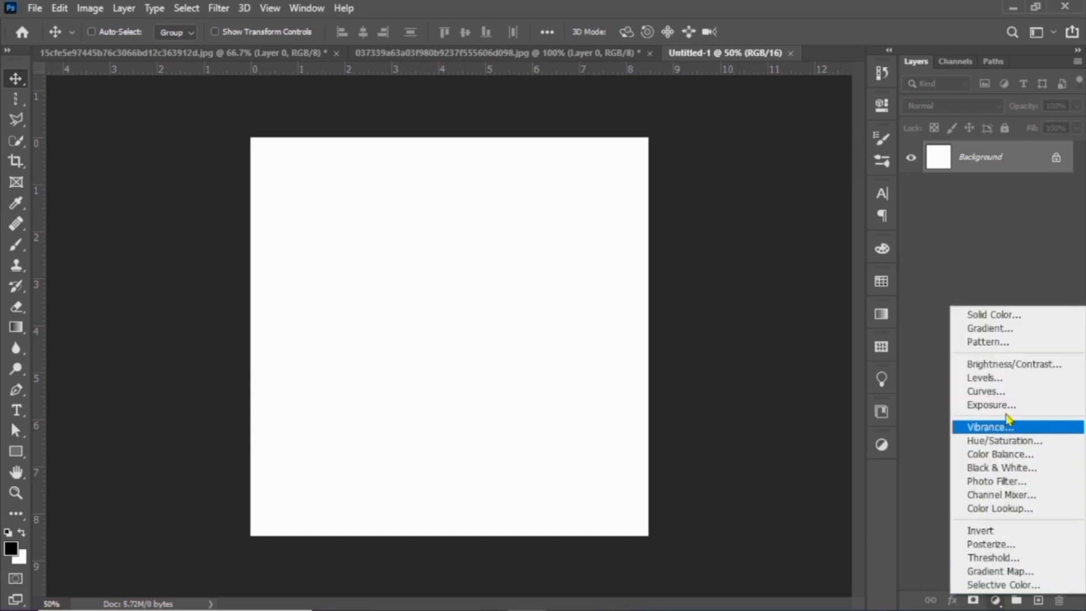
pyautogui.click(1000, 330)
pyautogui.click(881, 165)
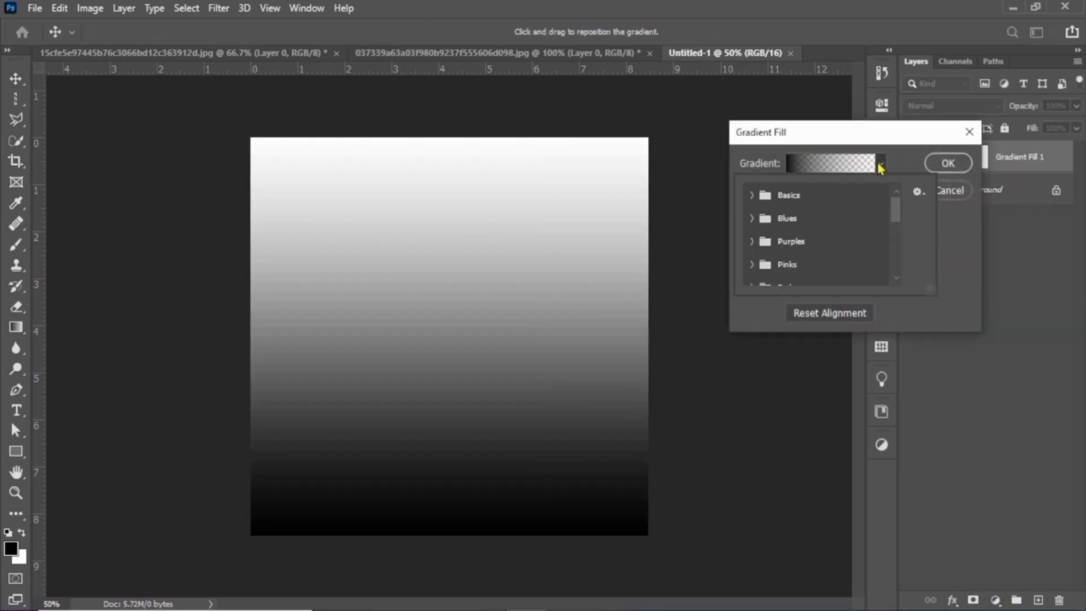
pyautogui.click(753, 194)
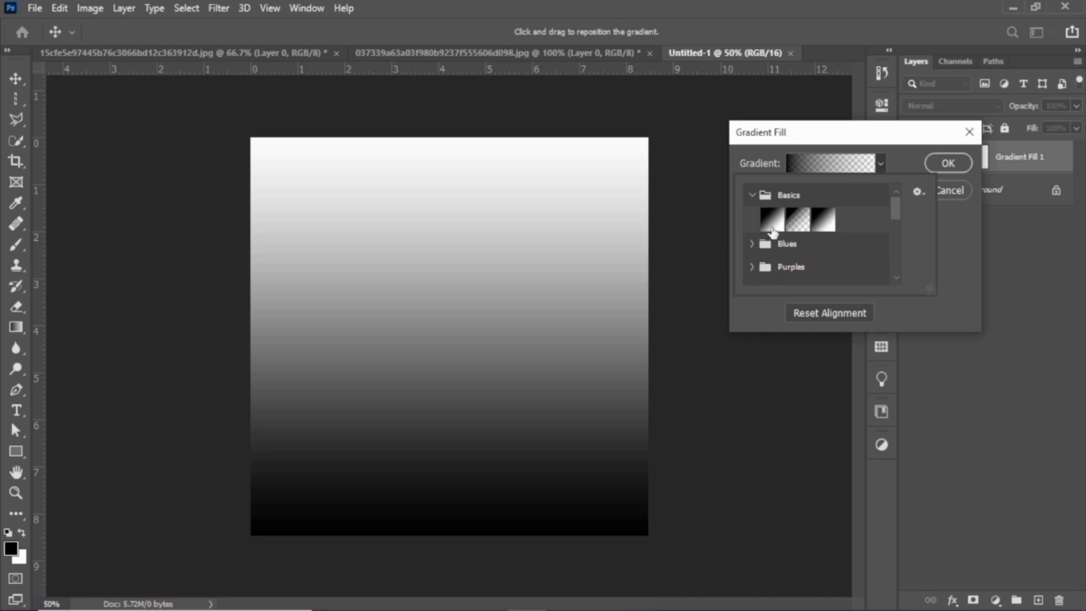
pyautogui.click(772, 221)
pyautogui.click(752, 193)
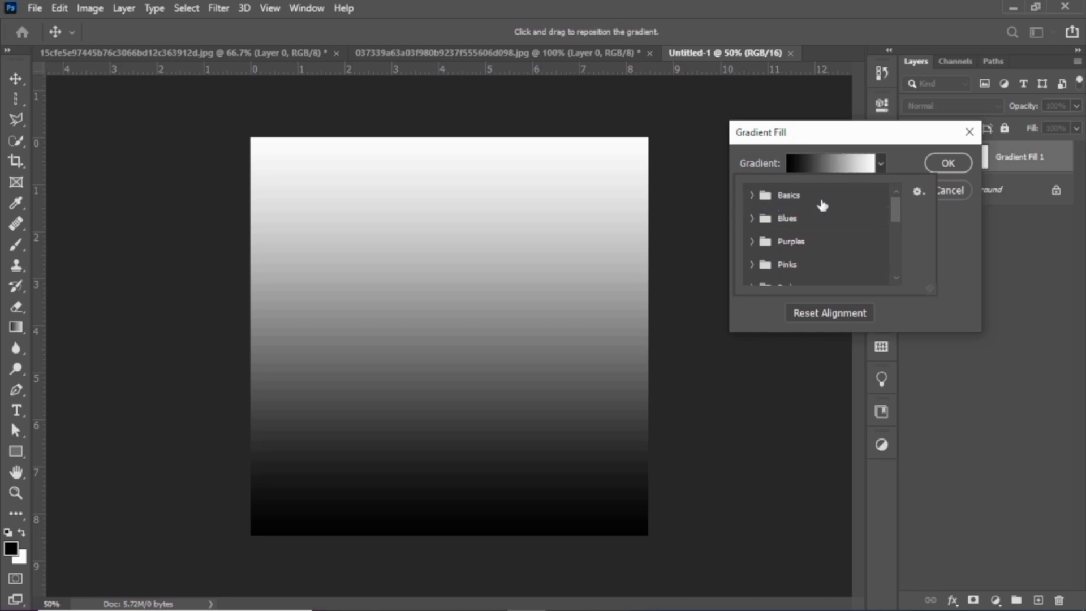
pyautogui.click(956, 255)
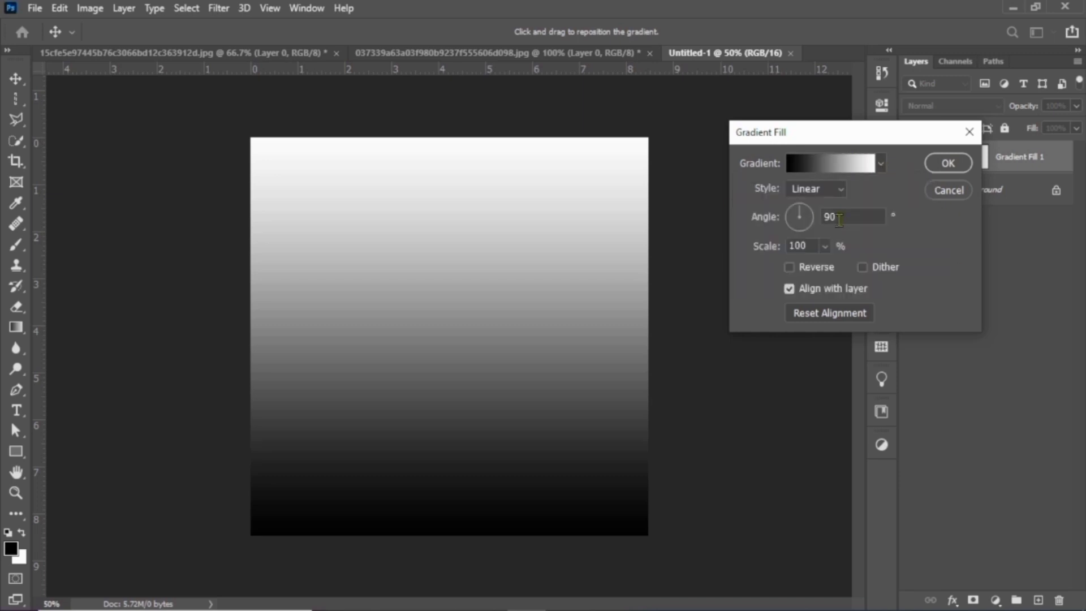
# Set the end color stop of the fill layer's gradient to dark orange c56102.
pyautogui.click(827, 172)
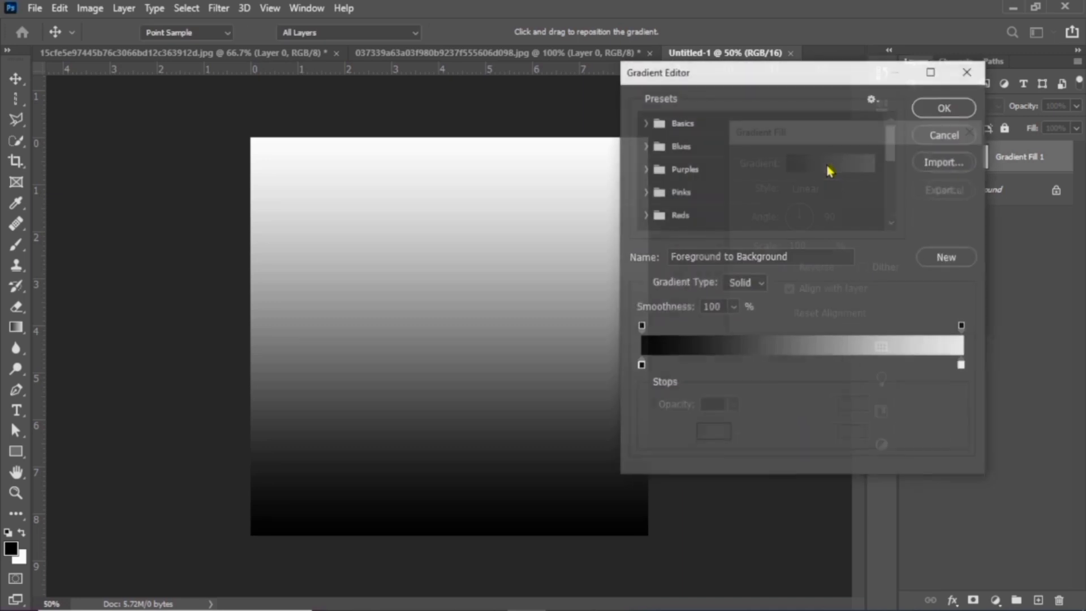
pyautogui.click(963, 367)
pyautogui.click(714, 433)
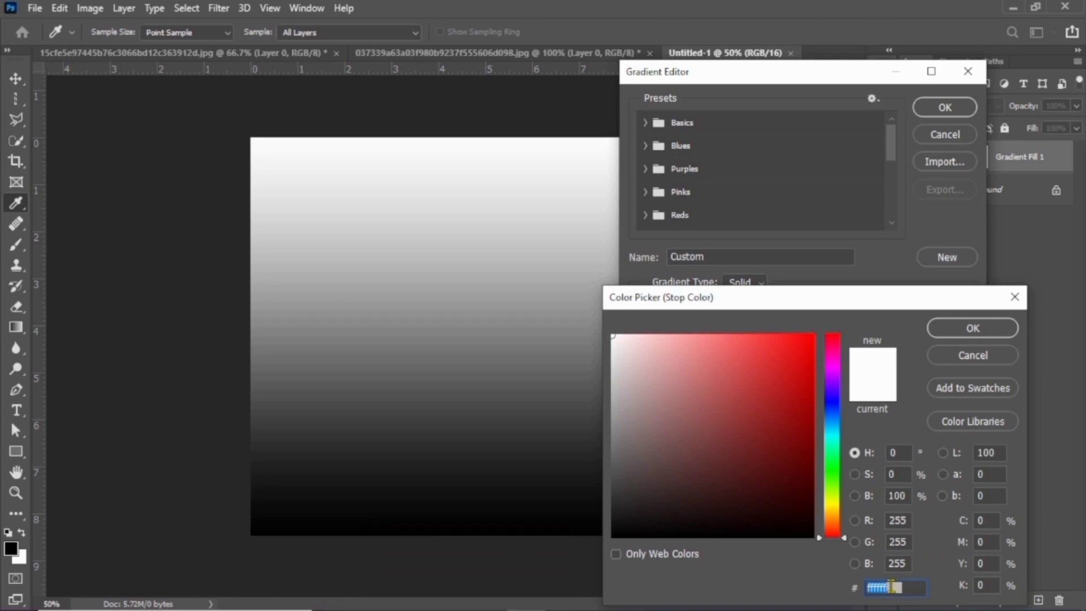
pyautogui.write('c5')
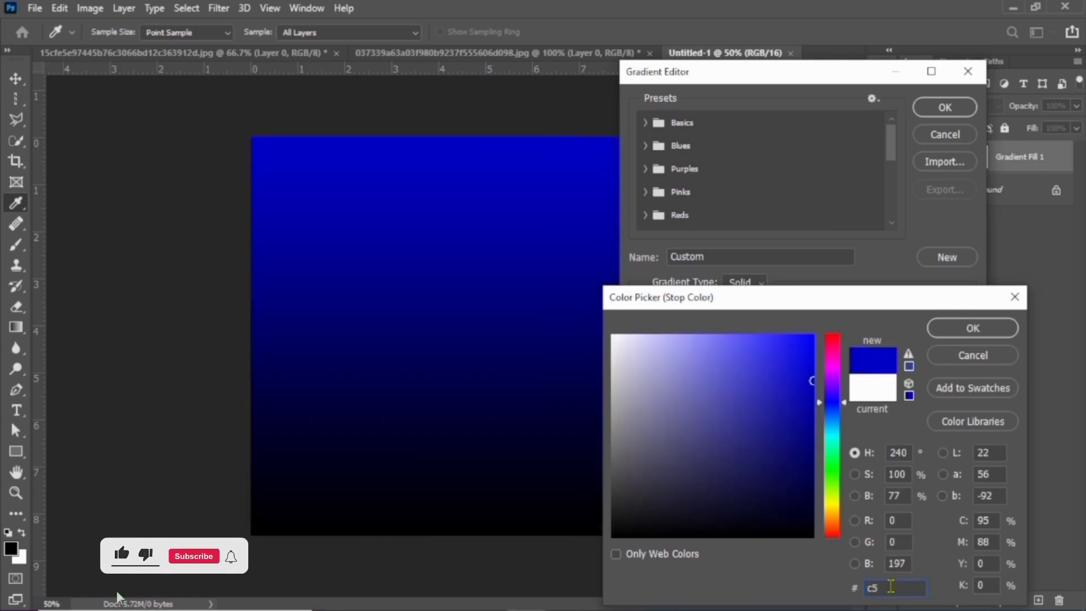
pyautogui.write('61')
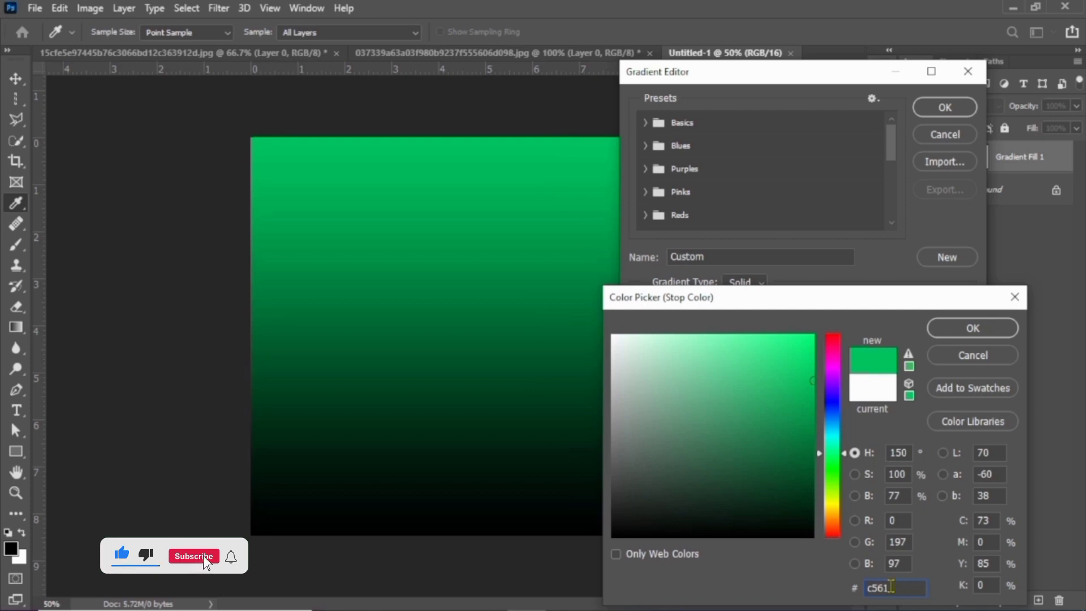
pyautogui.write('02')
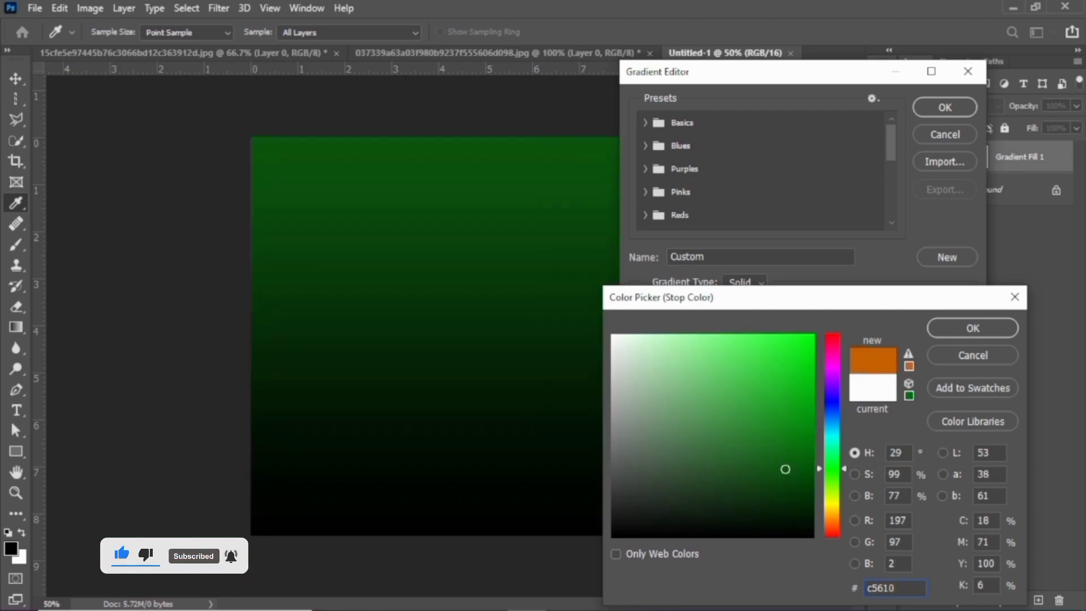
pyautogui.click(970, 330)
# Set the gradient's start color stop to yellow-orange f6b401 and accept the edited gradient.
pyautogui.click(641, 365)
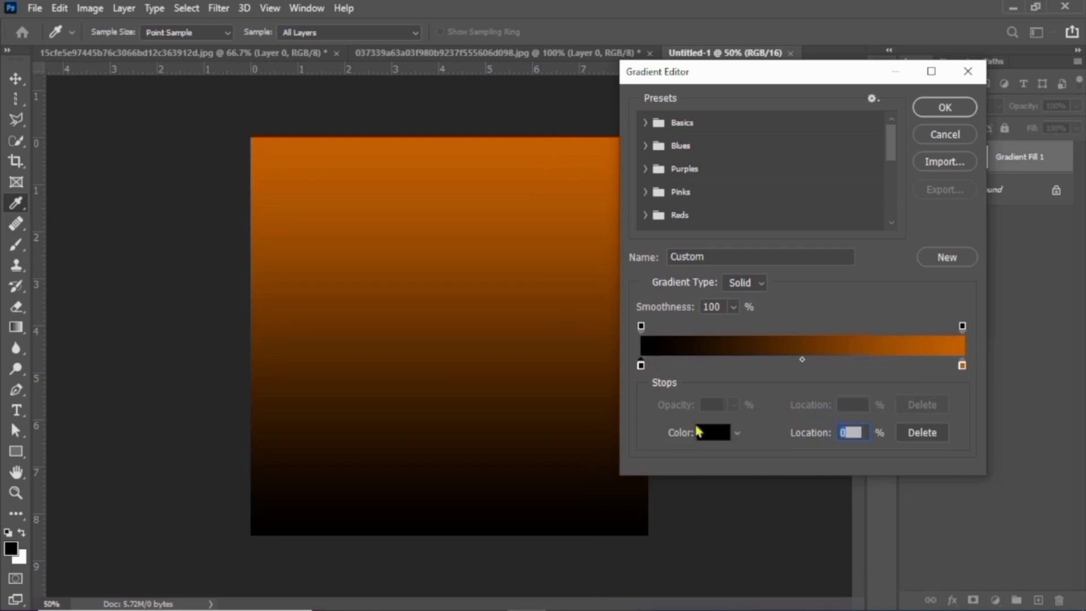
pyautogui.click(701, 432)
pyautogui.doubleClick(903, 592)
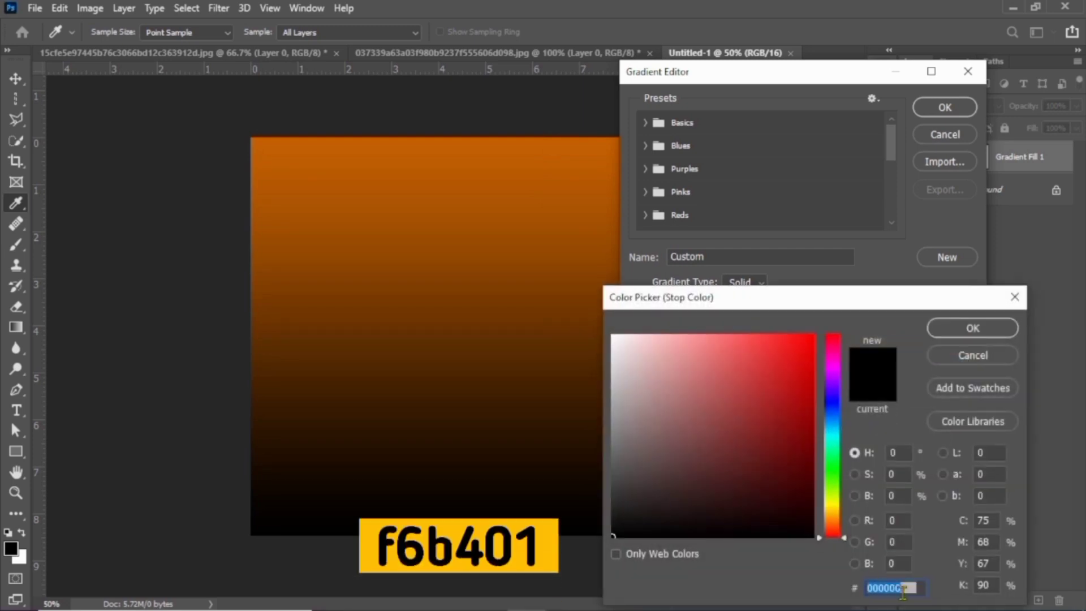
pyautogui.write('f')
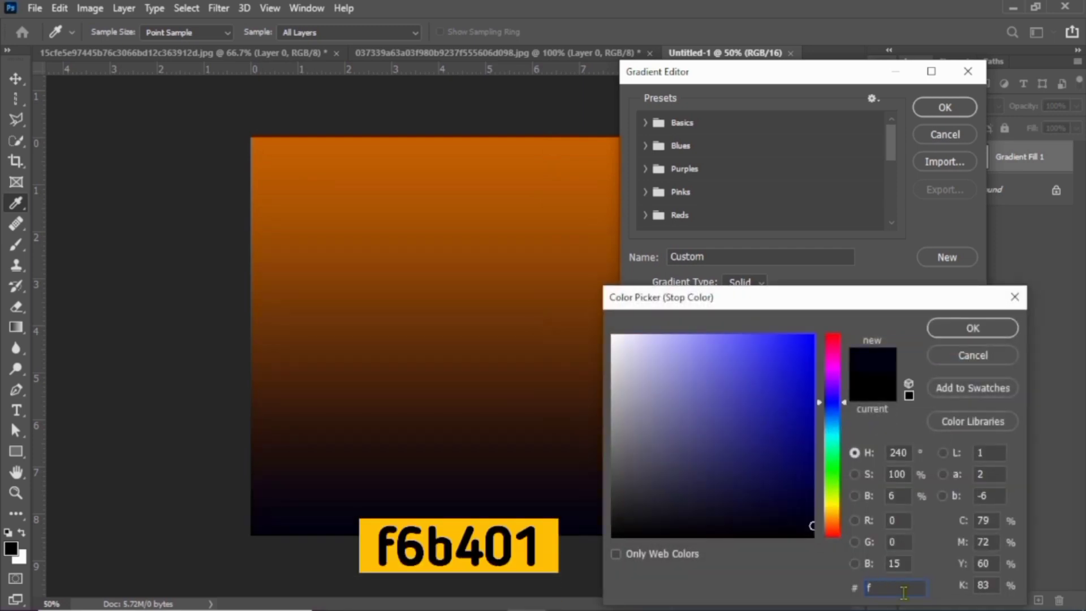
pyautogui.write('6')
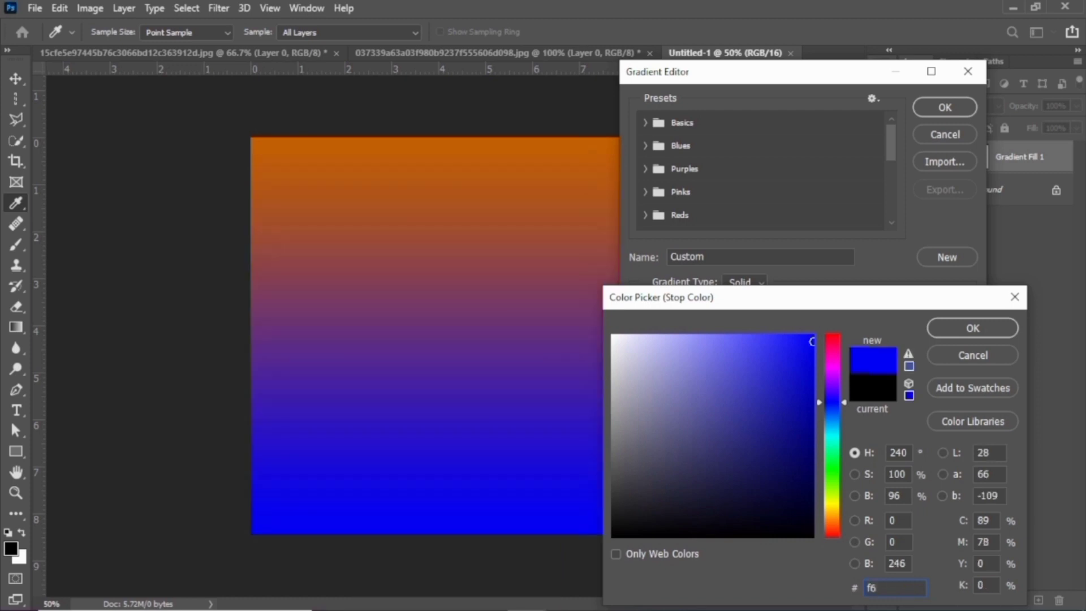
pyautogui.write('b')
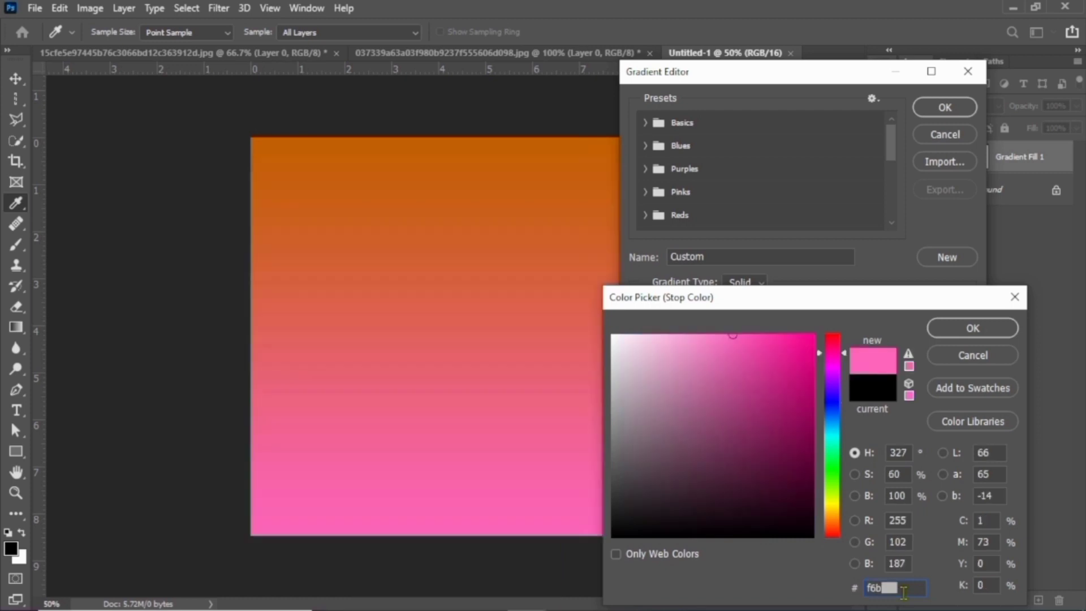
pyautogui.write('401')
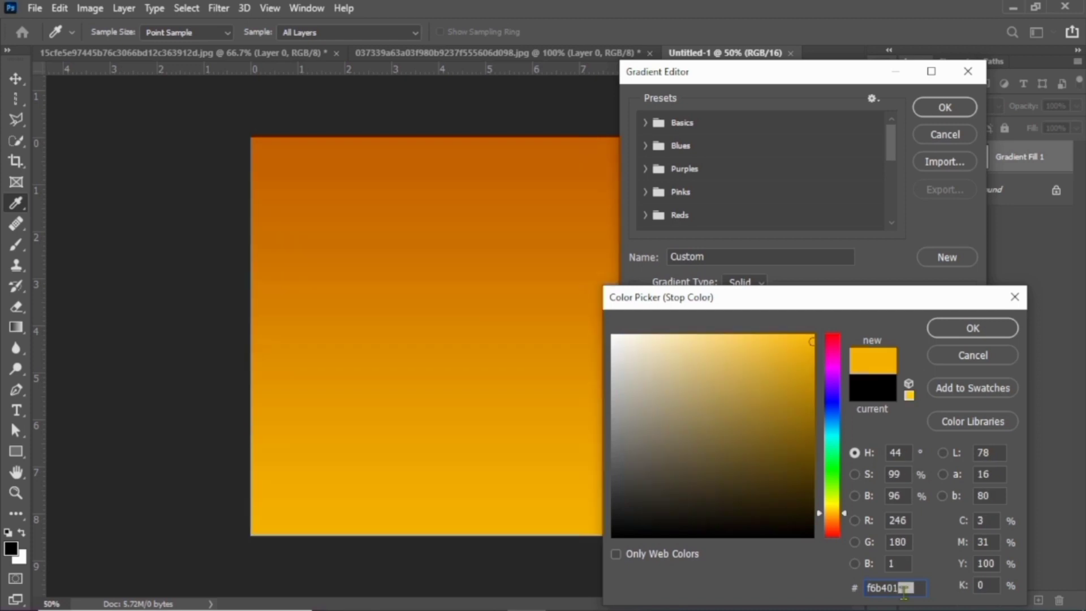
pyautogui.click(971, 328)
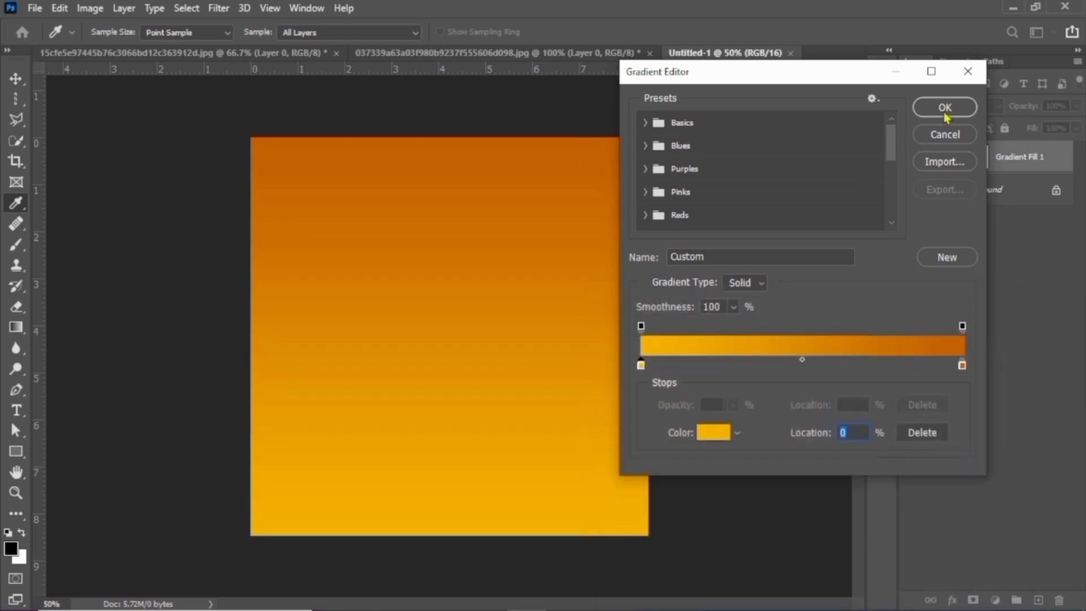
pyautogui.click(946, 108)
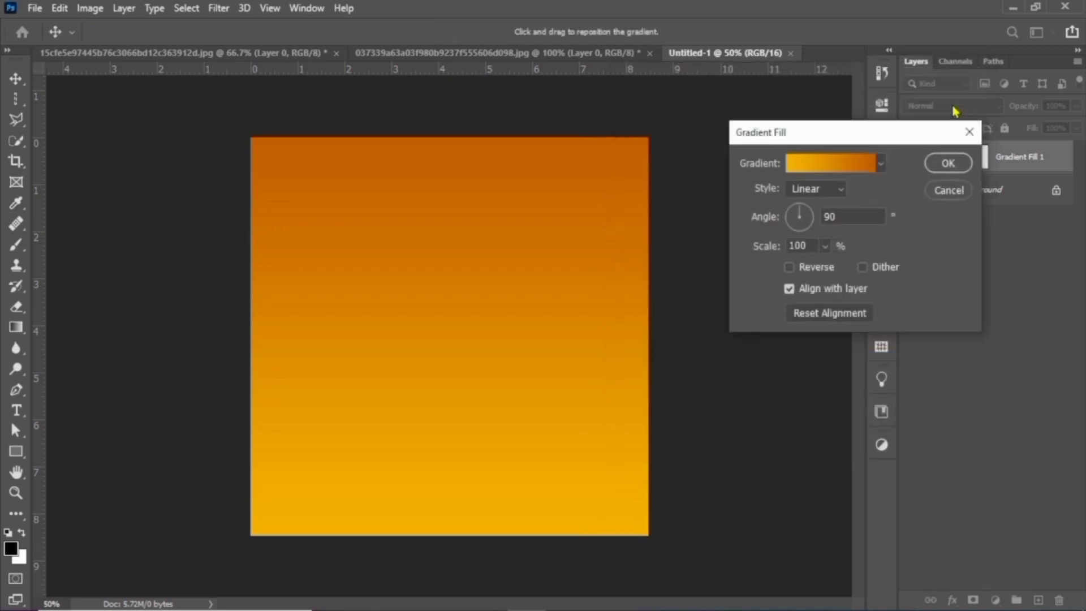
# Make the gradient fill Radial with a scale of 133% and apply it.
pyautogui.click(831, 195)
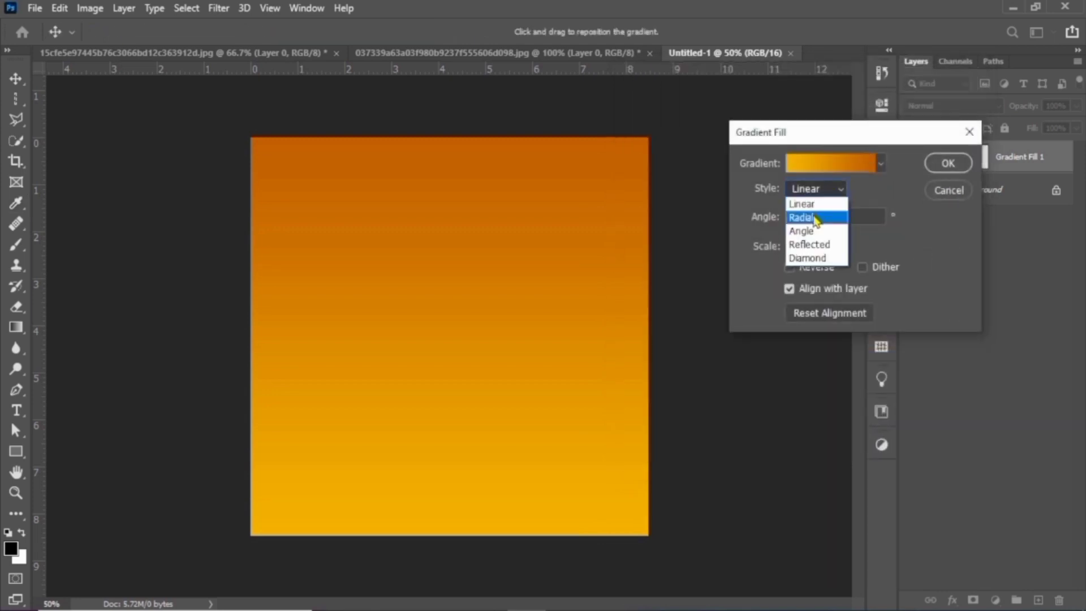
pyautogui.click(816, 217)
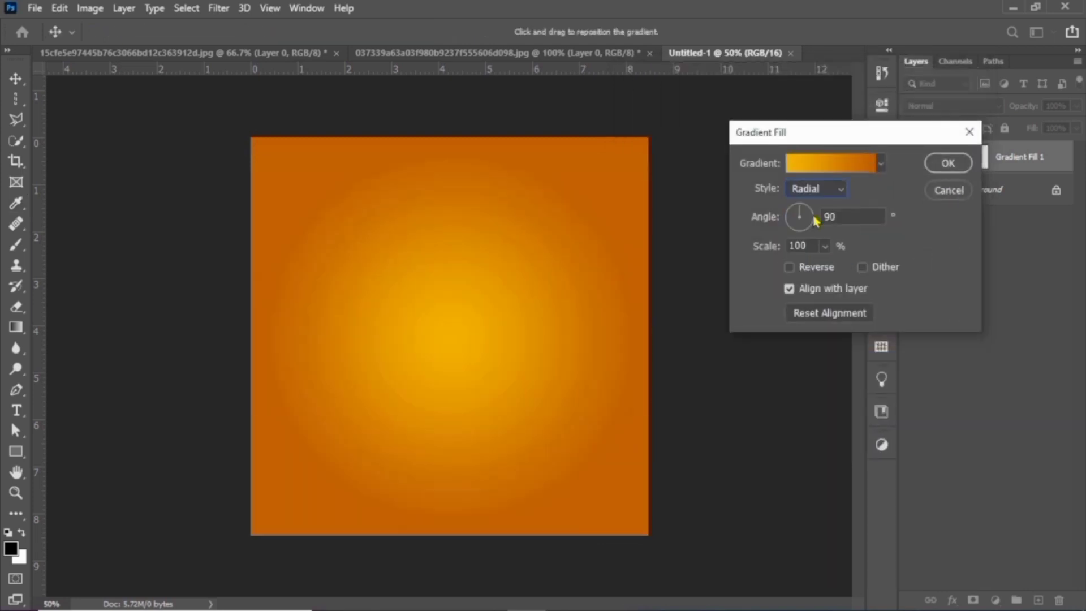
pyautogui.doubleClick(804, 244)
pyautogui.write('133')
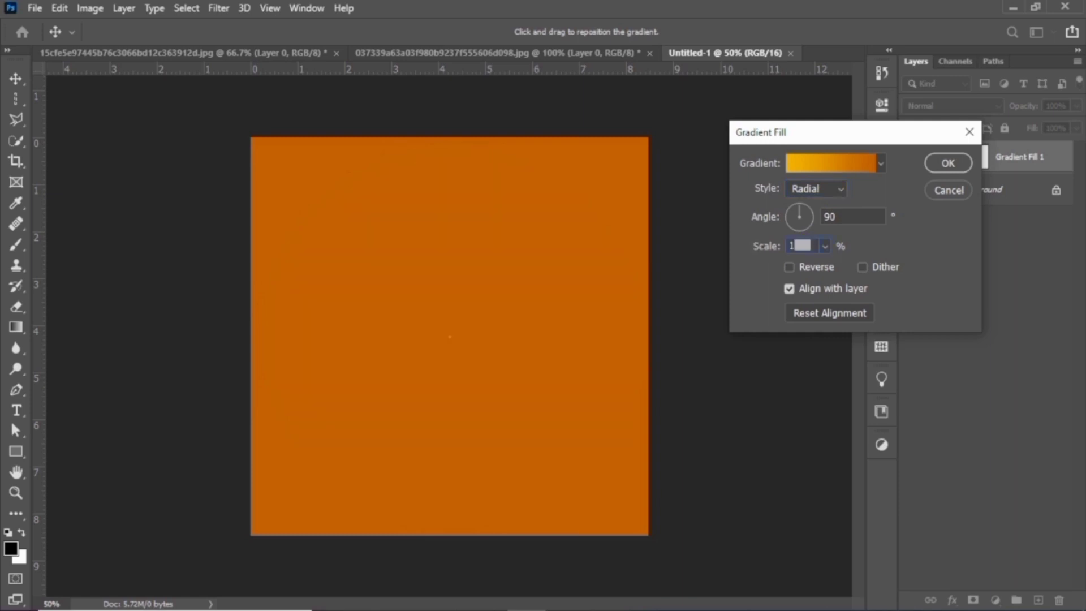
pyautogui.click(948, 163)
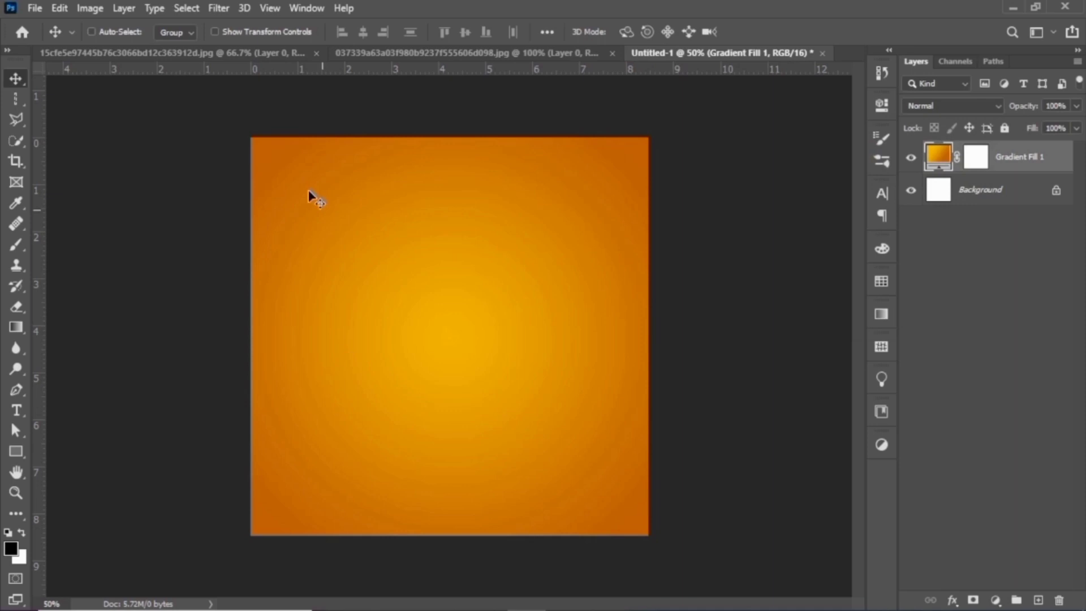
# Bring the whole orange with its leaf from its image into the new gradient document, accepting the different bit depth.
pyautogui.click(274, 52)
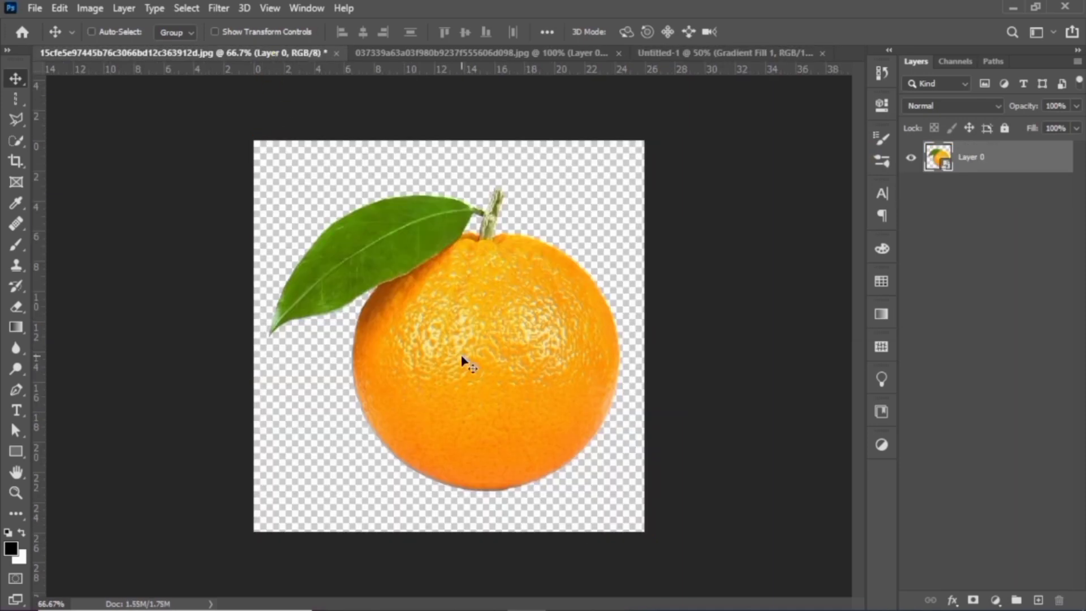
pyautogui.moveTo(463, 360); pyautogui.dragTo(501, 267)
pyautogui.moveTo(442, 355); pyautogui.dragTo(442, 355)
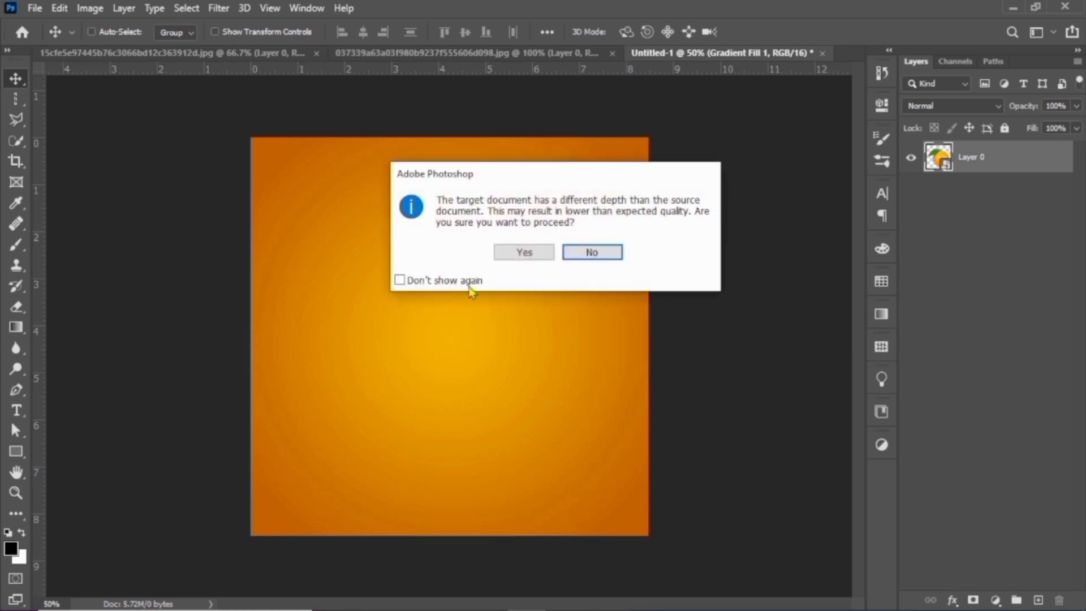
pyautogui.click(515, 254)
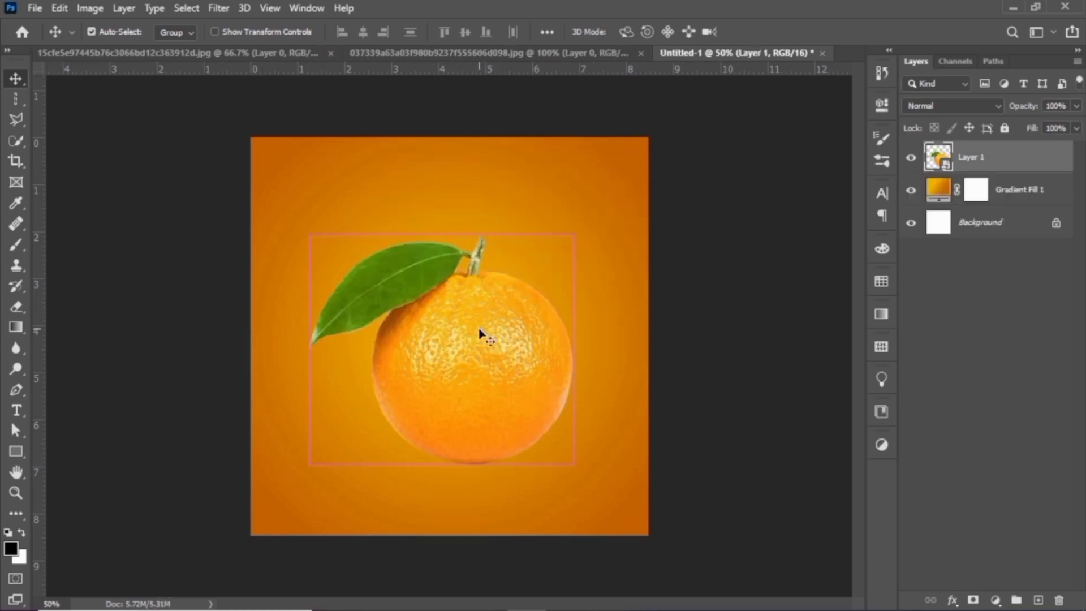
# Enlarge the orange to about 27%, rotate it about 21 degrees clockwise and center it on the canvas with Free Transform.
pyautogui.hotkey('ctrl', 't')
pyautogui.moveTo(444, 232); pyautogui.dragTo(460, 204)
pyautogui.moveTo(461, 342); pyautogui.dragTo(436, 357)
pyautogui.moveTo(592, 447); pyautogui.dragTo(572, 531)
pyautogui.moveTo(420, 441); pyautogui.dragTo(427, 434)
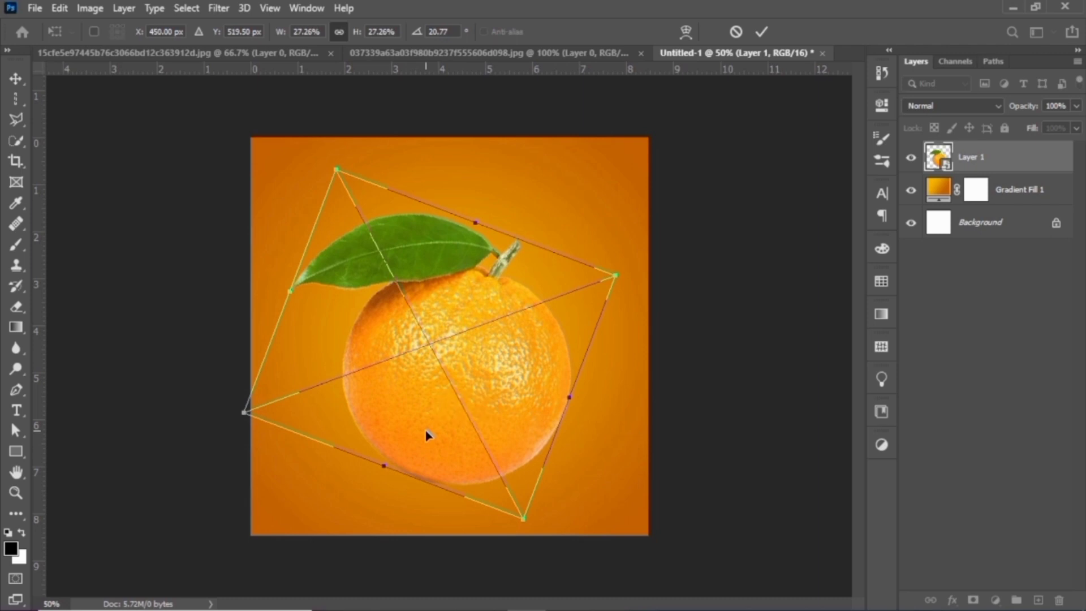
pyautogui.press('Return')
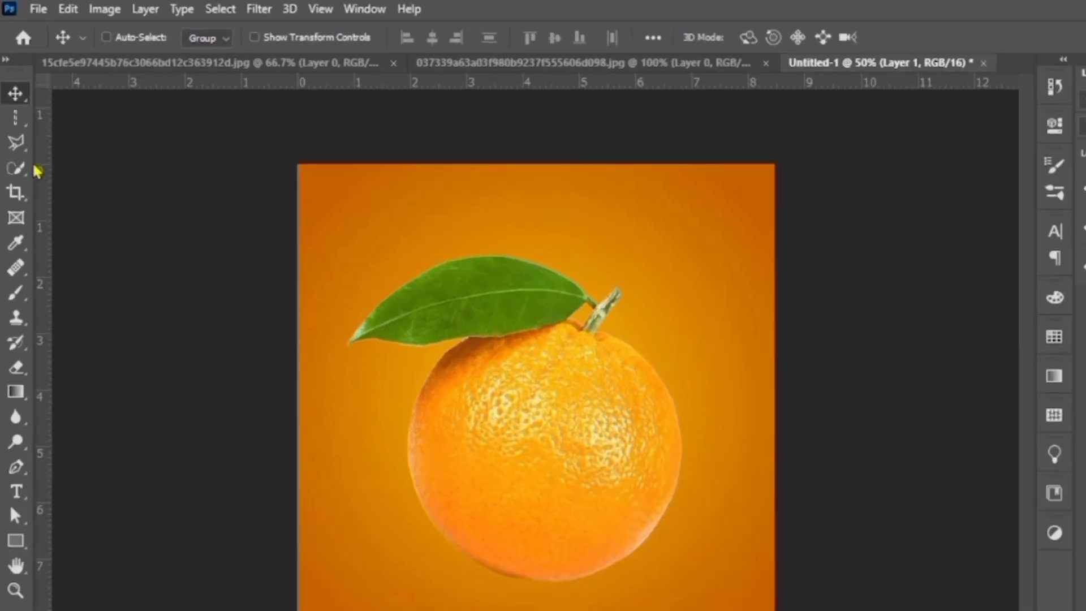
# Select the orange's lower part along a diagonal cut with the Polygonal Lasso and copy it to a new layer.
pyautogui.rightClick(22, 144)
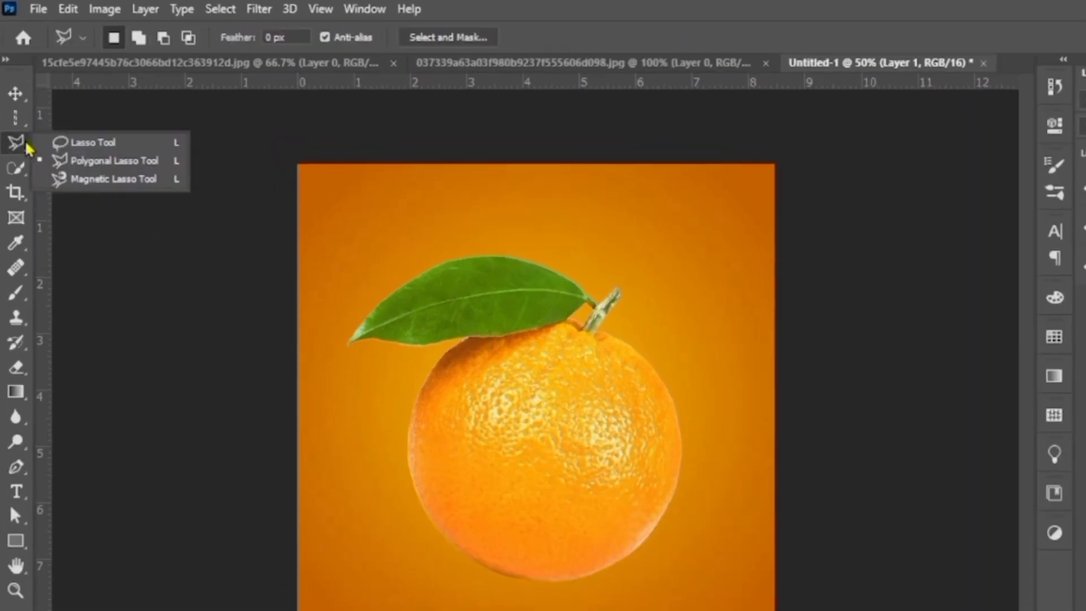
pyautogui.click(73, 160)
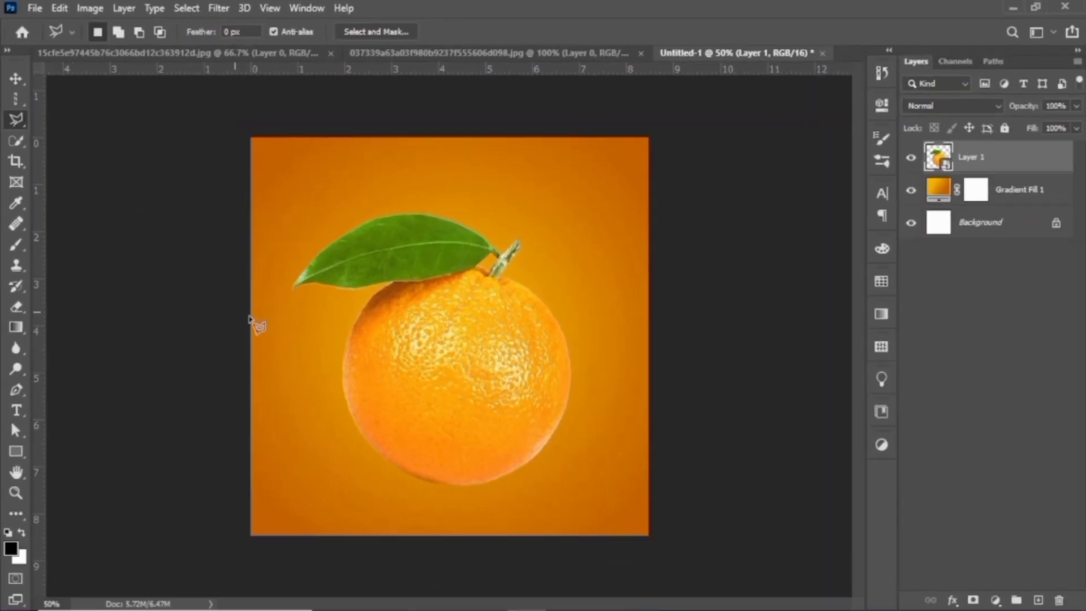
pyautogui.click(316, 309)
pyautogui.click(580, 453)
pyautogui.click(548, 499)
pyautogui.click(444, 508)
pyautogui.click(339, 477)
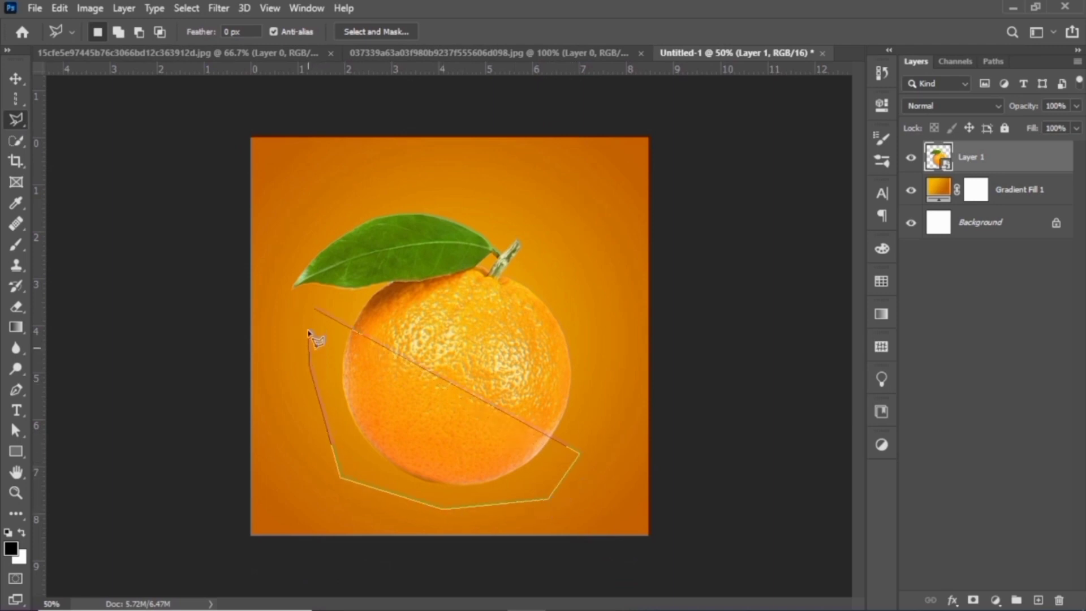
pyautogui.click(315, 310)
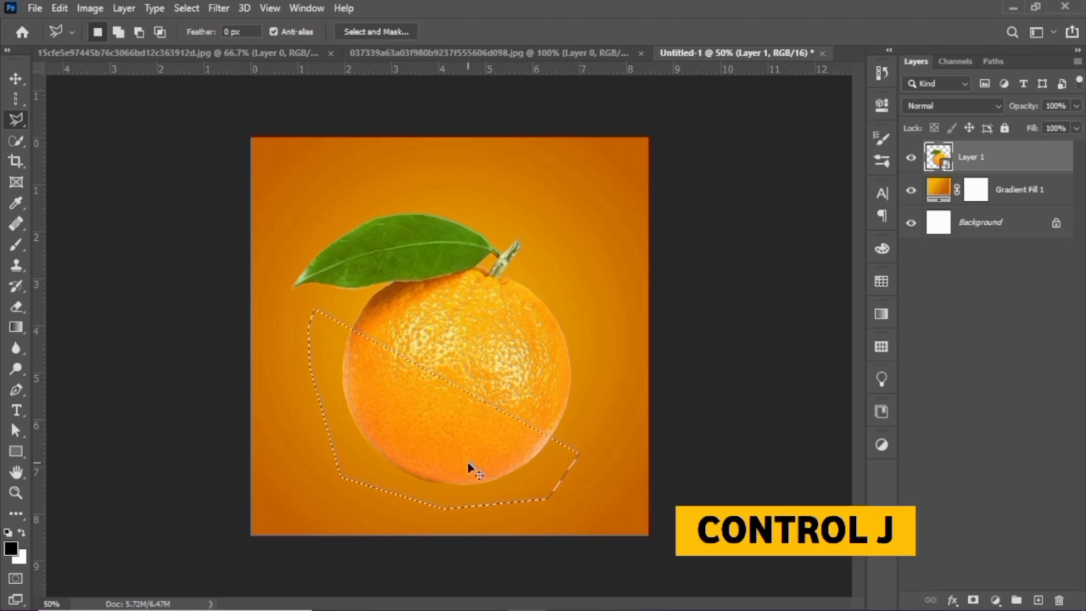
pyautogui.hotkey('ctrl', 'j')
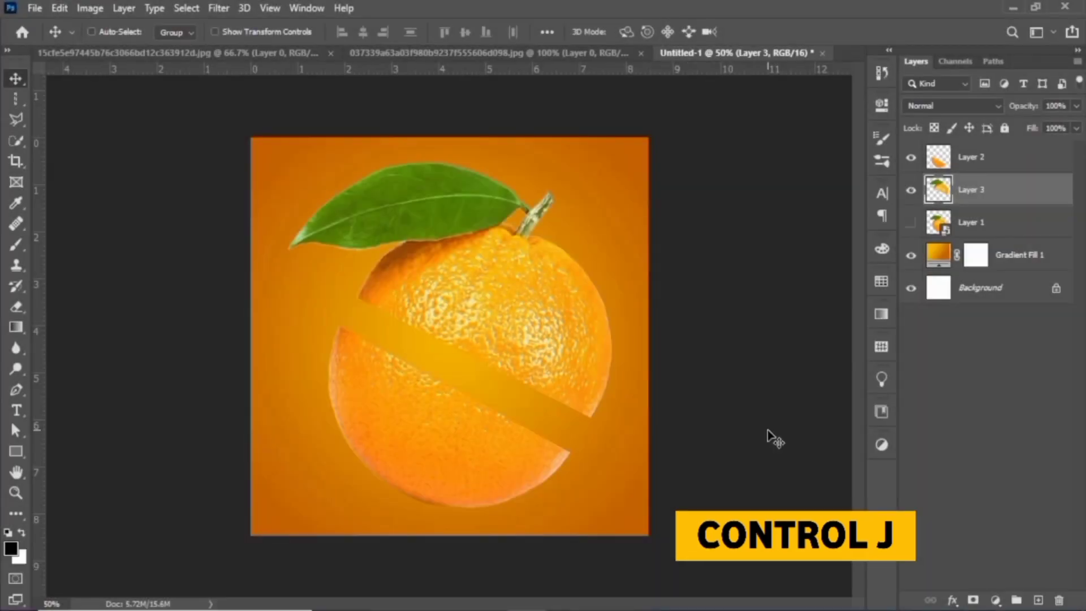
# Bring the orange slice from its image into the gradient composition, accepting the different bit depth.
pyautogui.click(460, 52)
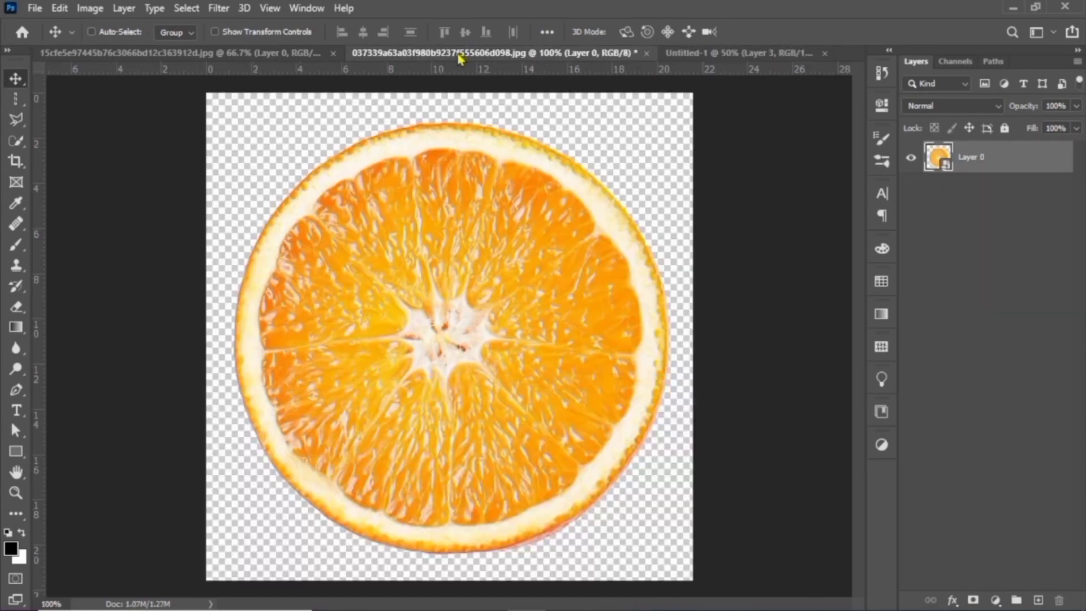
pyautogui.moveTo(477, 323); pyautogui.dragTo(462, 350)
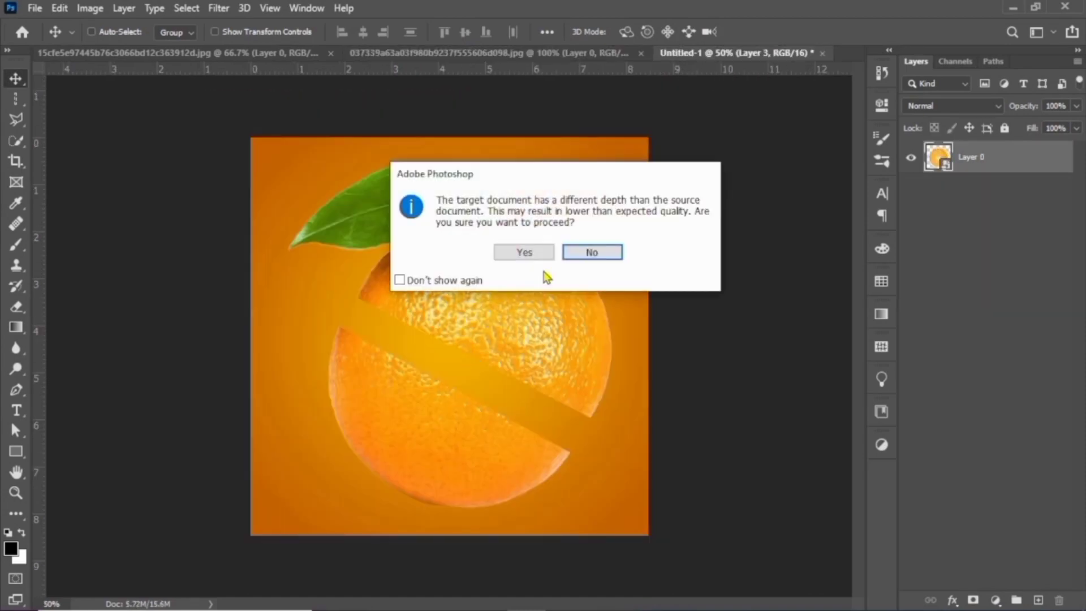
pyautogui.click(524, 253)
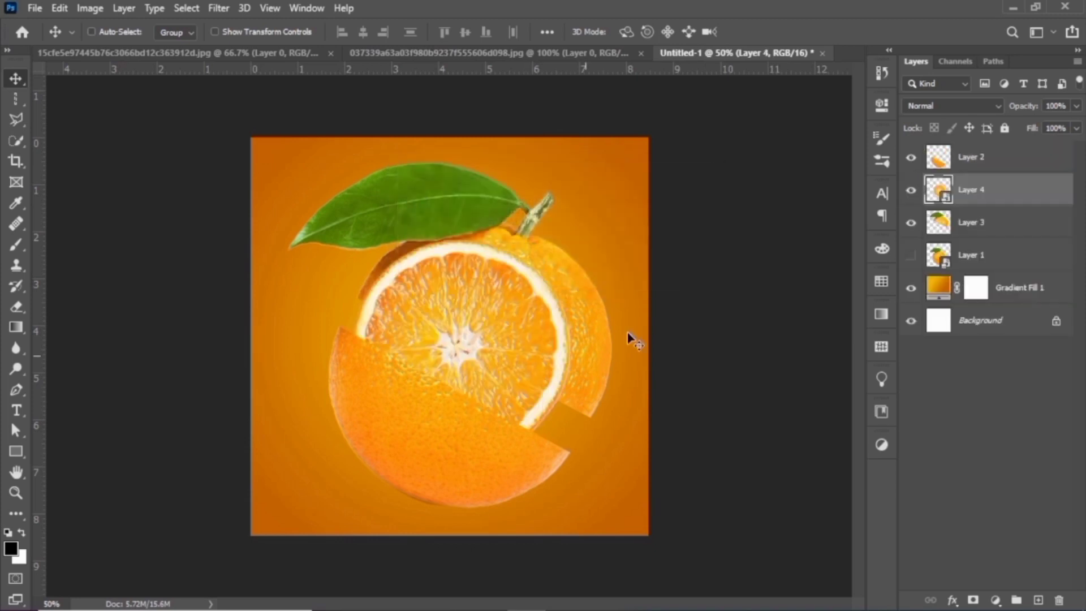
# Hide the orange's upper half (Layer 3), squash the slice to about 10.3% height and rotate it 15 degrees with Free Transform.
pyautogui.click(910, 223)
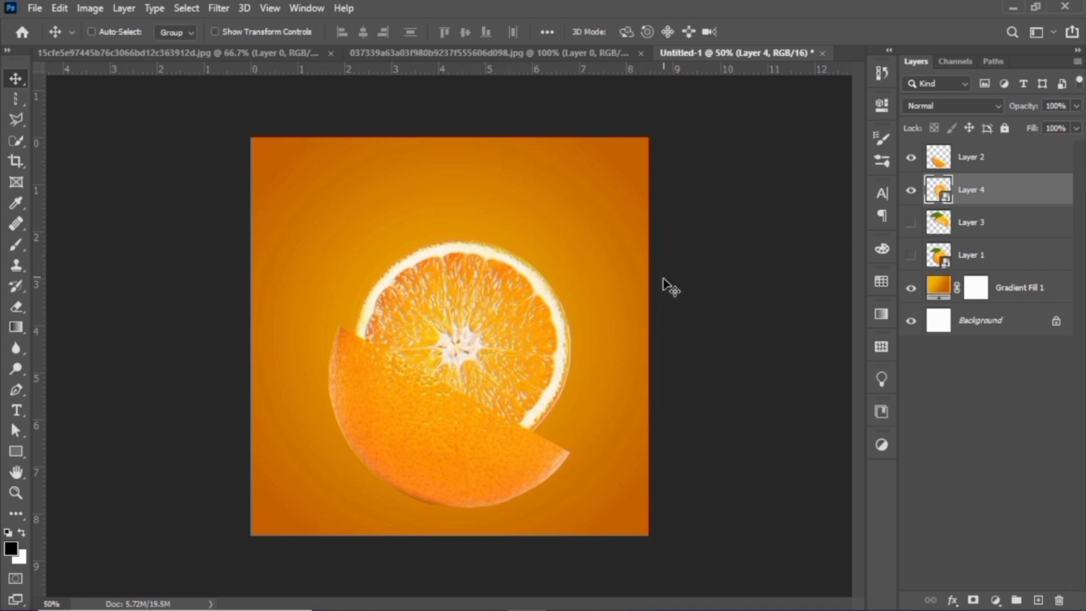
pyautogui.hotkey('ctrl', 't')
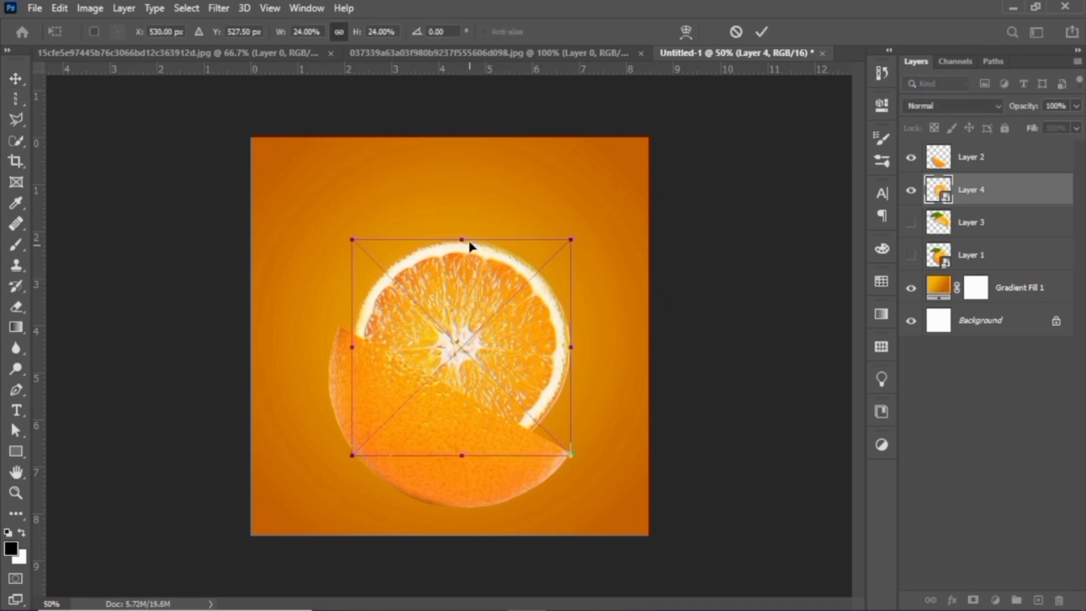
pyautogui.moveTo(469, 242); pyautogui.dragTo(520, 298)
pyautogui.moveTo(590, 400); pyautogui.dragTo(567, 463)
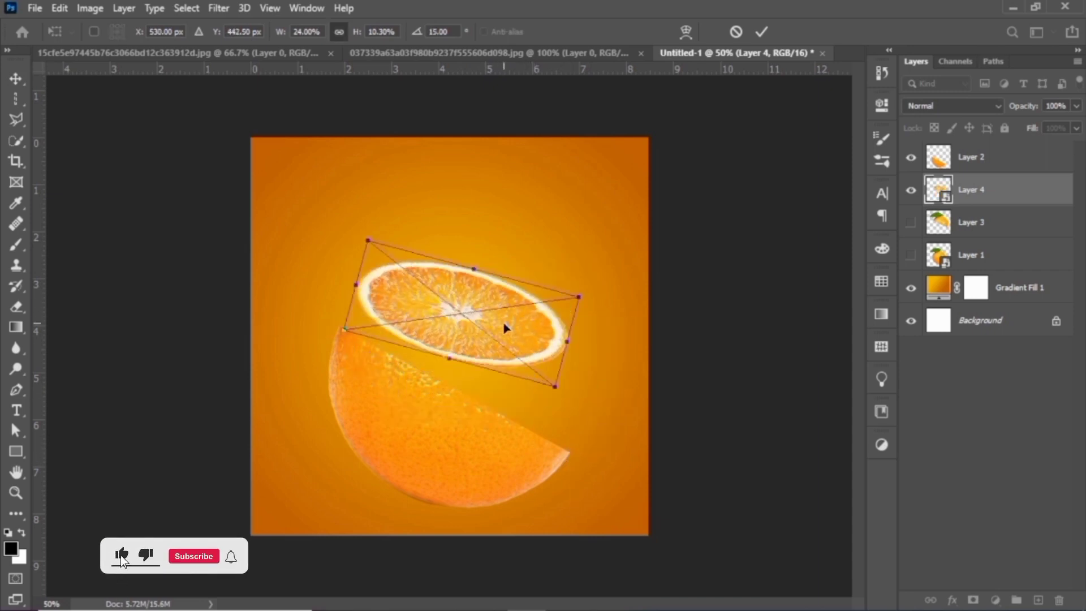
# Stretch and flatten the slice over the lower half's cut face and move its layer above Layer 2.
pyautogui.moveTo(507, 328); pyautogui.dragTo(531, 368)
pyautogui.moveTo(499, 309); pyautogui.dragTo(493, 352)
pyautogui.moveTo(582, 420); pyautogui.dragTo(599, 447)
pyautogui.moveTo(542, 401); pyautogui.dragTo(545, 423)
pyautogui.moveTo(1010, 195); pyautogui.dragTo(1000, 150)
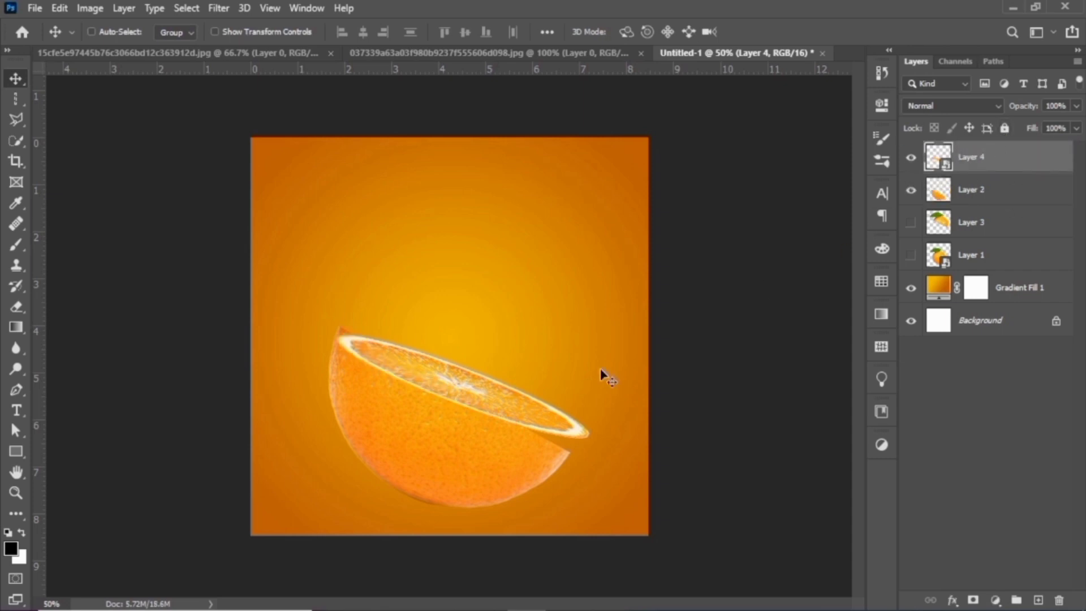
# Rotate the slice to about 29.5 degrees with Free Transform and line it up with the lower half's diagonal cut.
pyautogui.hotkey('ctrl', 't')
pyautogui.moveTo(623, 467); pyautogui.dragTo(622, 488)
pyautogui.moveTo(500, 417); pyautogui.dragTo(498, 417)
# Warp the slice so its ends and rim follow the outline of the lower half's cut edge, and apply the transform.
pyautogui.rightClick(504, 406)
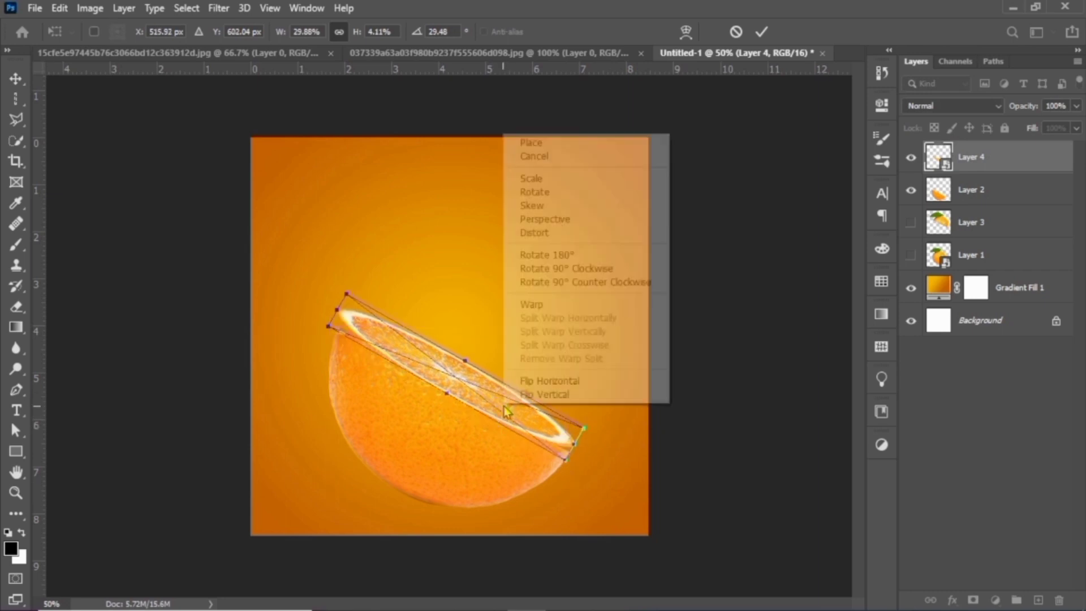
pyautogui.click(532, 303)
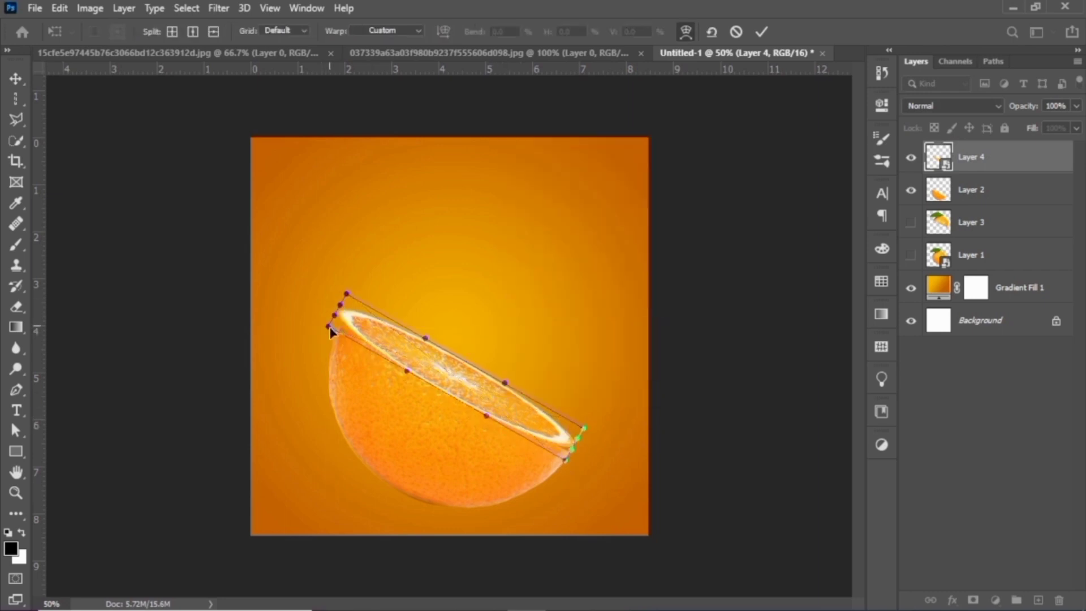
pyautogui.moveTo(330, 328); pyautogui.dragTo(333, 342)
pyautogui.moveTo(347, 293); pyautogui.dragTo(323, 322)
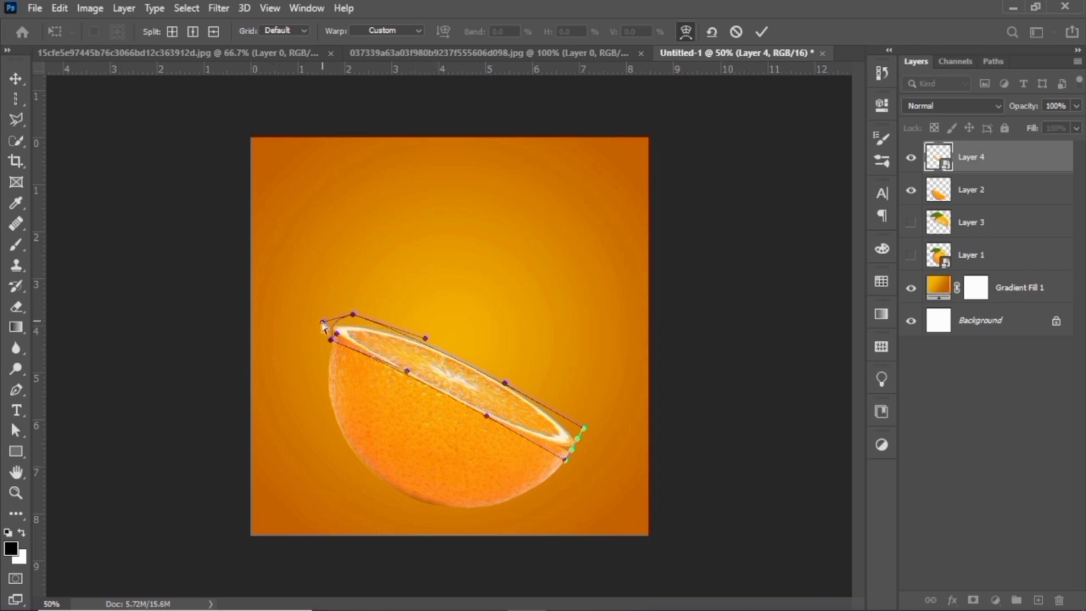
pyautogui.moveTo(323, 322)
pyautogui.mouseDown()
pyautogui.moveTo(328, 335)
pyautogui.moveTo(324, 325)
pyautogui.mouseUp()
pyautogui.moveTo(426, 338); pyautogui.dragTo(421, 356)
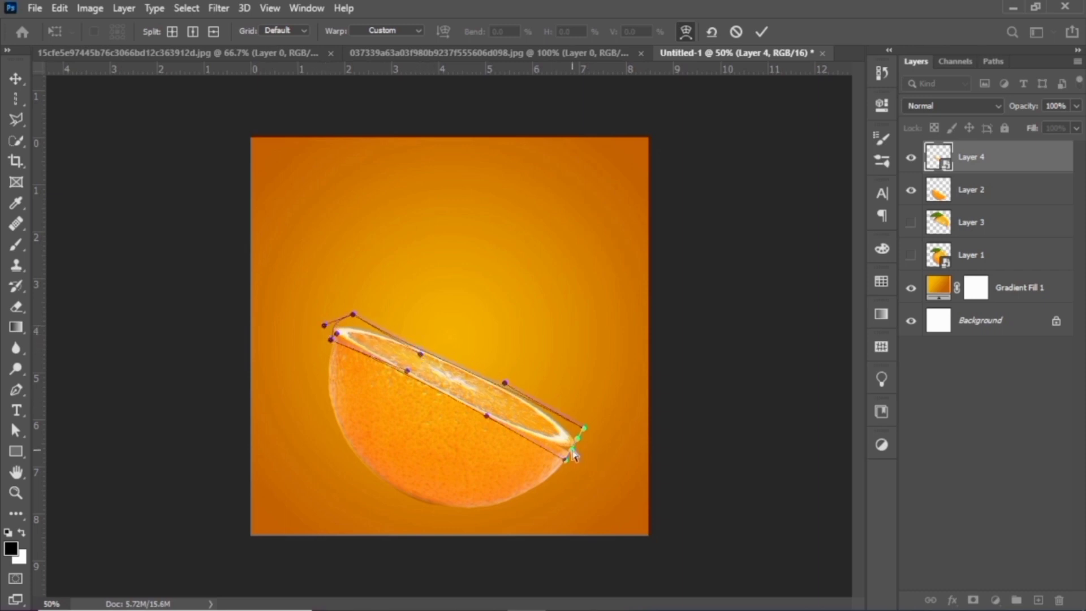
pyautogui.moveTo(564, 461); pyautogui.dragTo(572, 483)
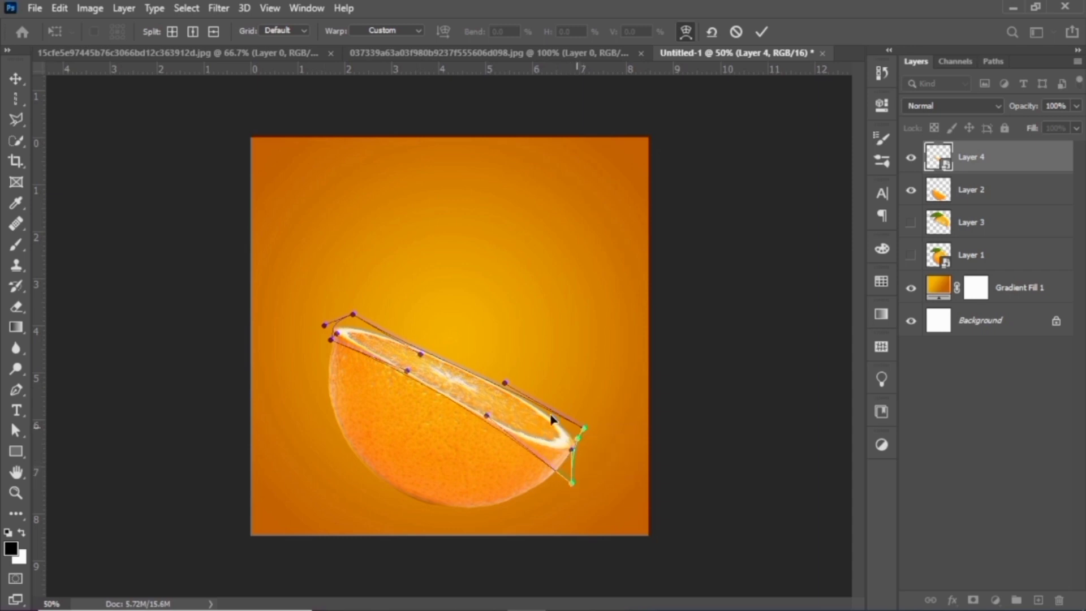
pyautogui.moveTo(505, 385)
pyautogui.mouseDown()
pyautogui.moveTo(504, 400)
pyautogui.moveTo(518, 395)
pyautogui.mouseUp()
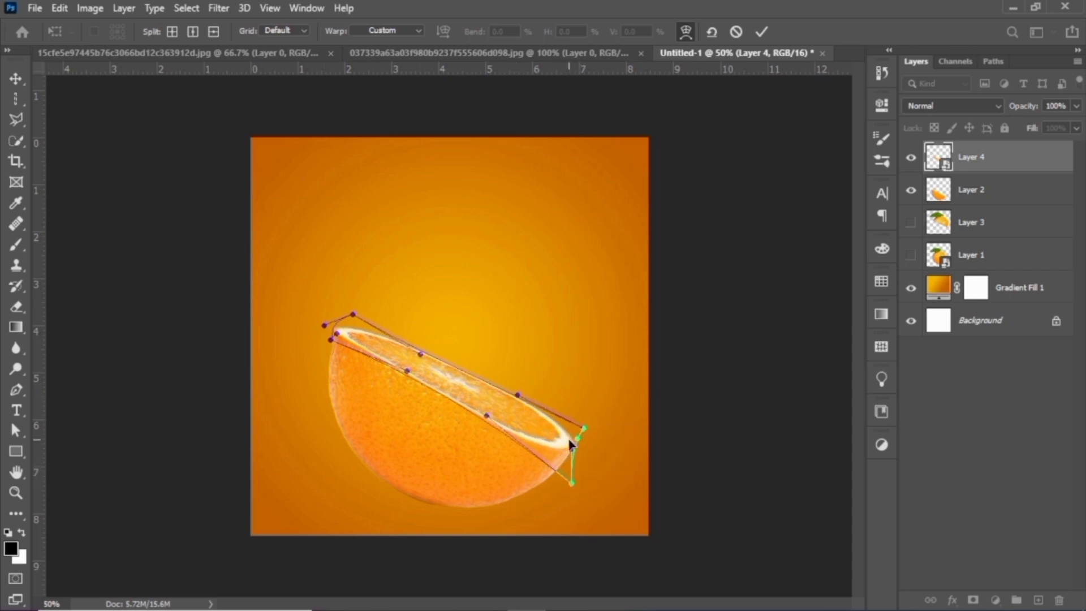
pyautogui.moveTo(579, 444); pyautogui.dragTo(574, 448)
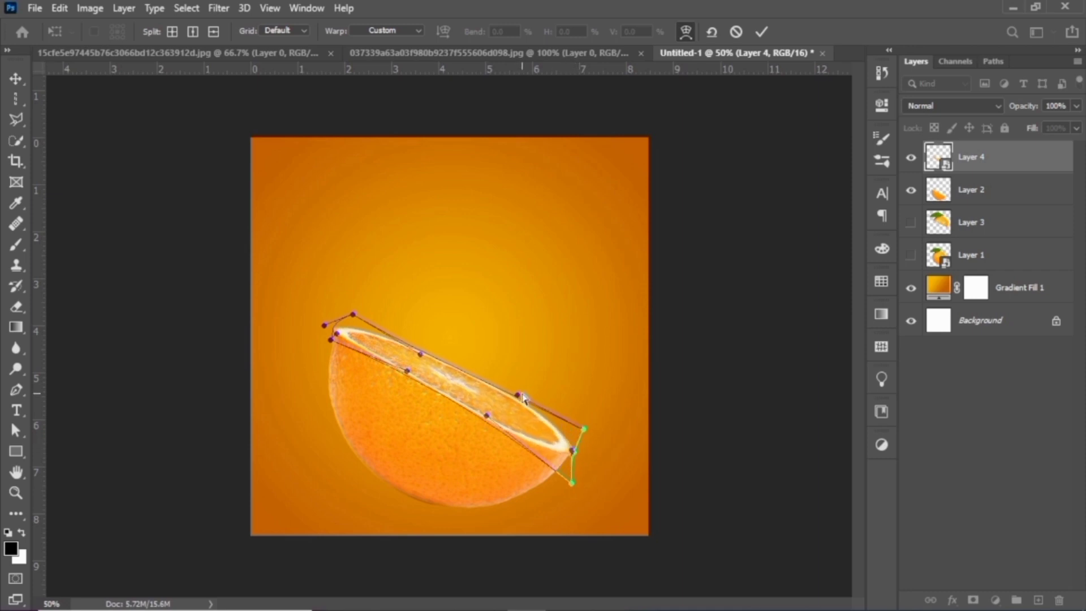
pyautogui.moveTo(523, 398); pyautogui.dragTo(521, 398)
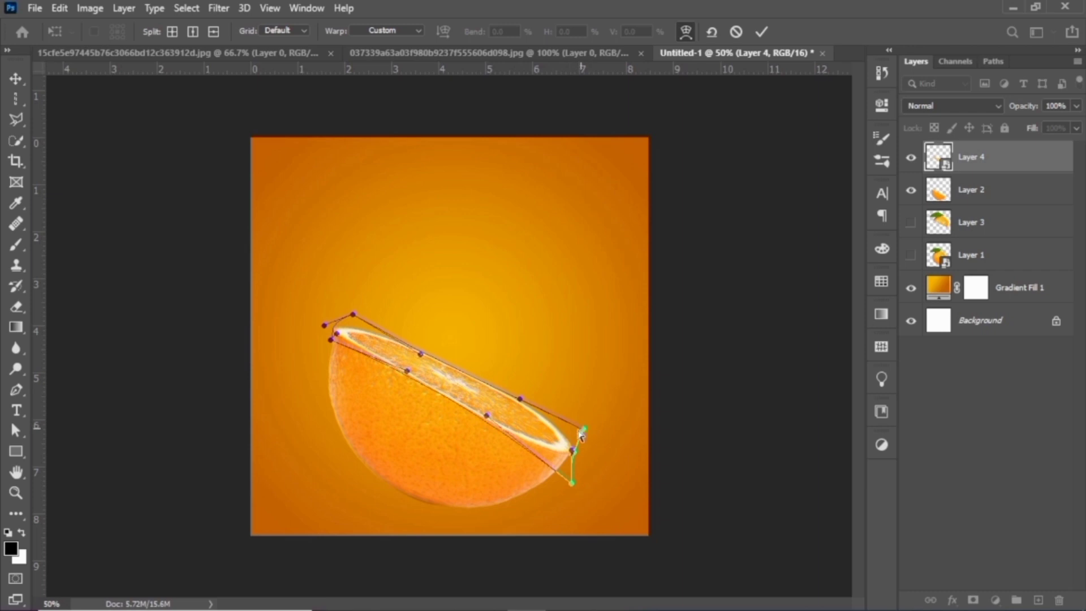
pyautogui.moveTo(583, 436); pyautogui.dragTo(581, 423)
pyautogui.press('Return')
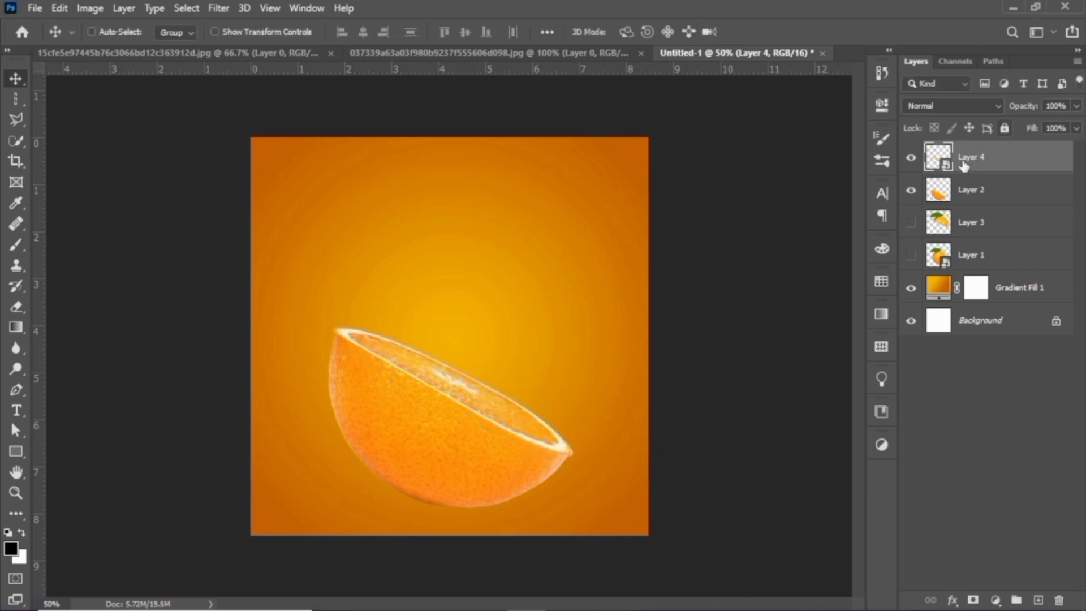
# Show the orange's upper half (Layer 3) again and duplicate the warped slice layer.
pyautogui.click(911, 223)
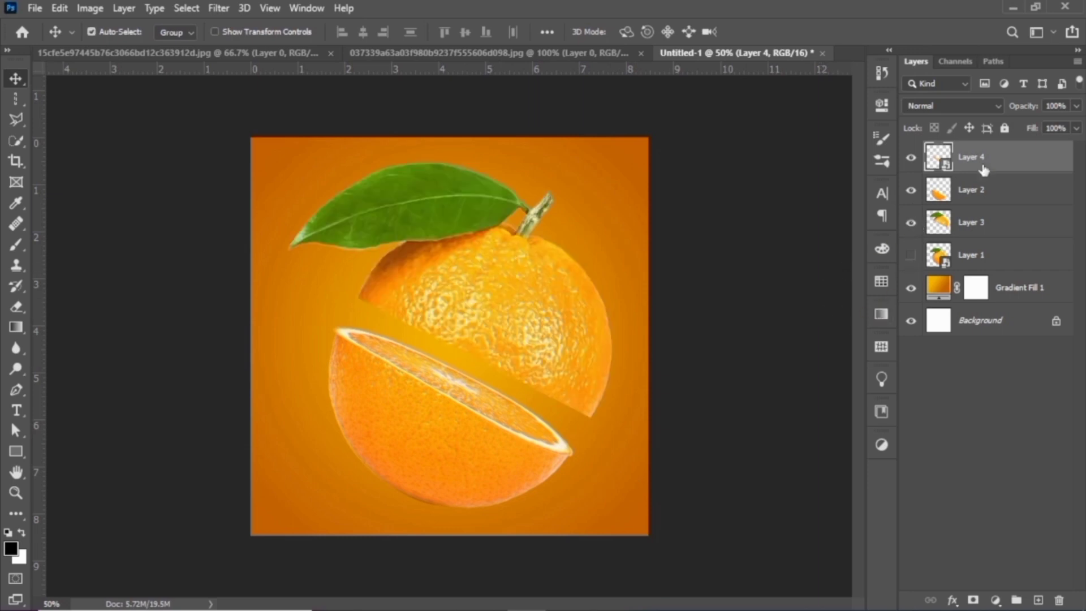
pyautogui.hotkey('ctrl', 'j')
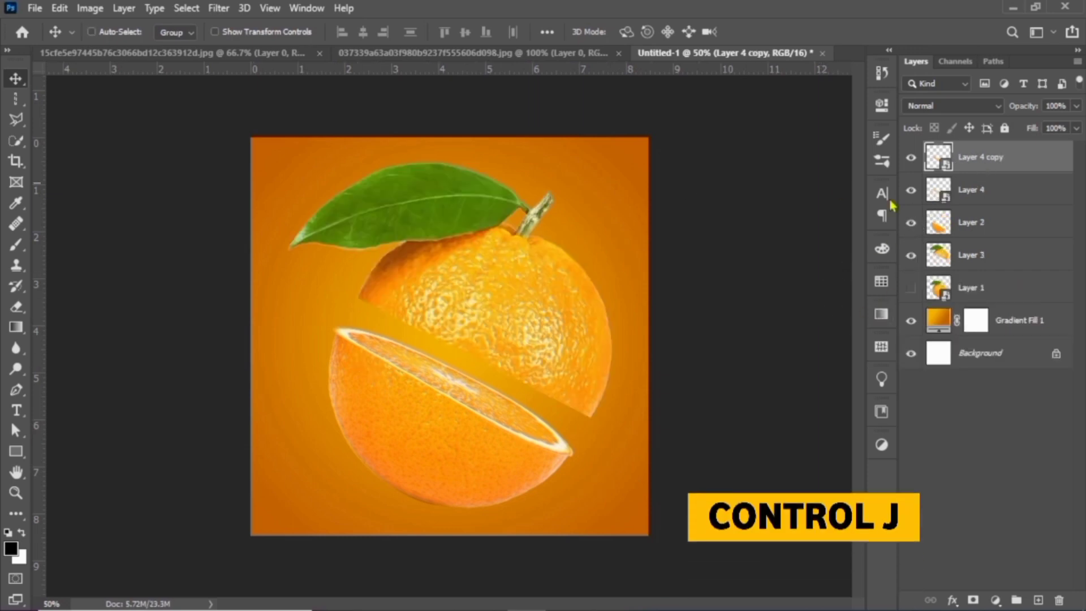
# Shift the upper orange half slightly up and to the right, and place the duplicated slice on its cut edge.
pyautogui.click(1003, 260)
pyautogui.moveTo(518, 305); pyautogui.dragTo(528, 287)
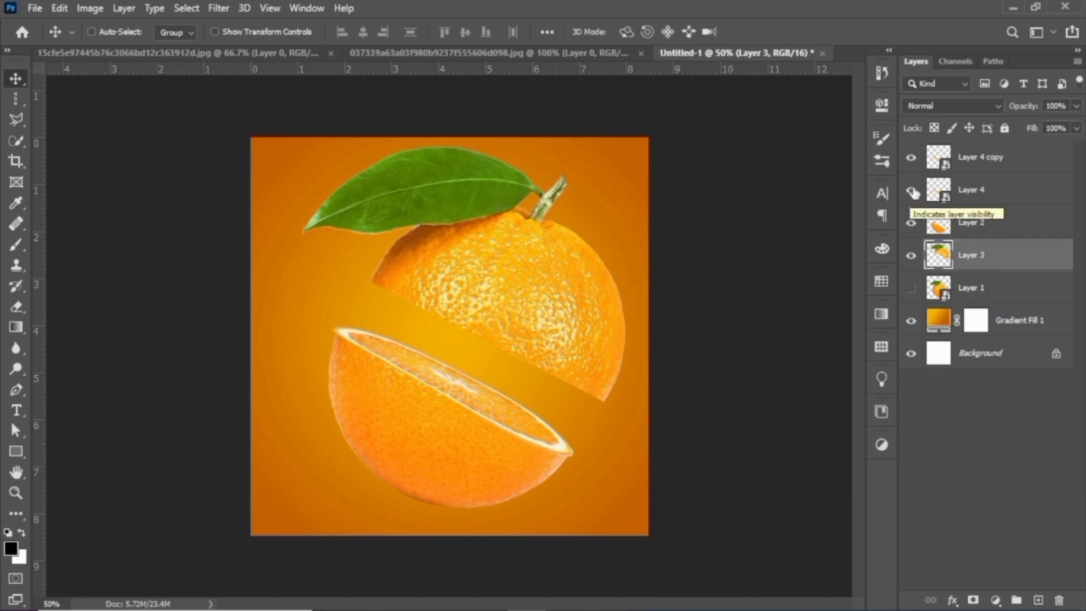
pyautogui.click(971, 187)
pyautogui.click(989, 158)
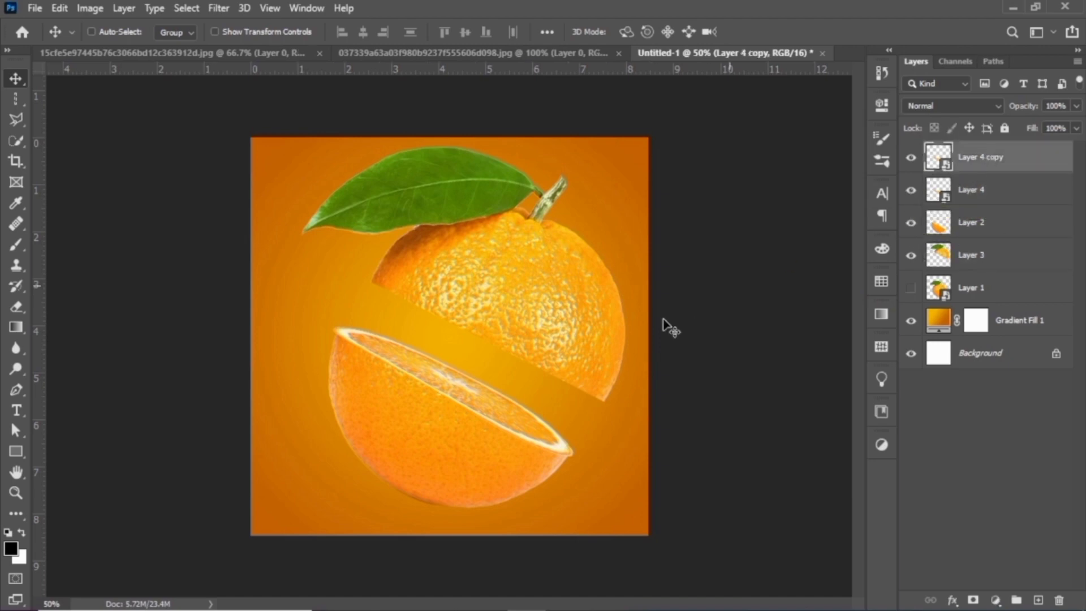
pyautogui.moveTo(425, 371); pyautogui.dragTo(476, 341)
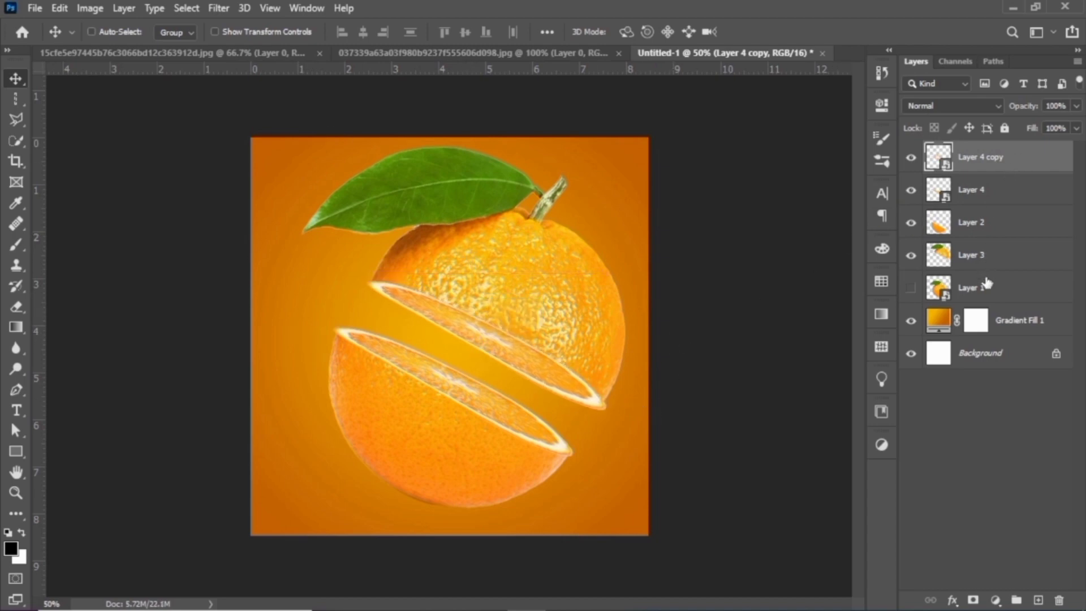
# Move Layer 3 up the stack to sit between Layer 4 and Layer 4 copy.
pyautogui.moveTo(1009, 261); pyautogui.dragTo(1003, 188)
pyautogui.hotkey('ctrl', 't')
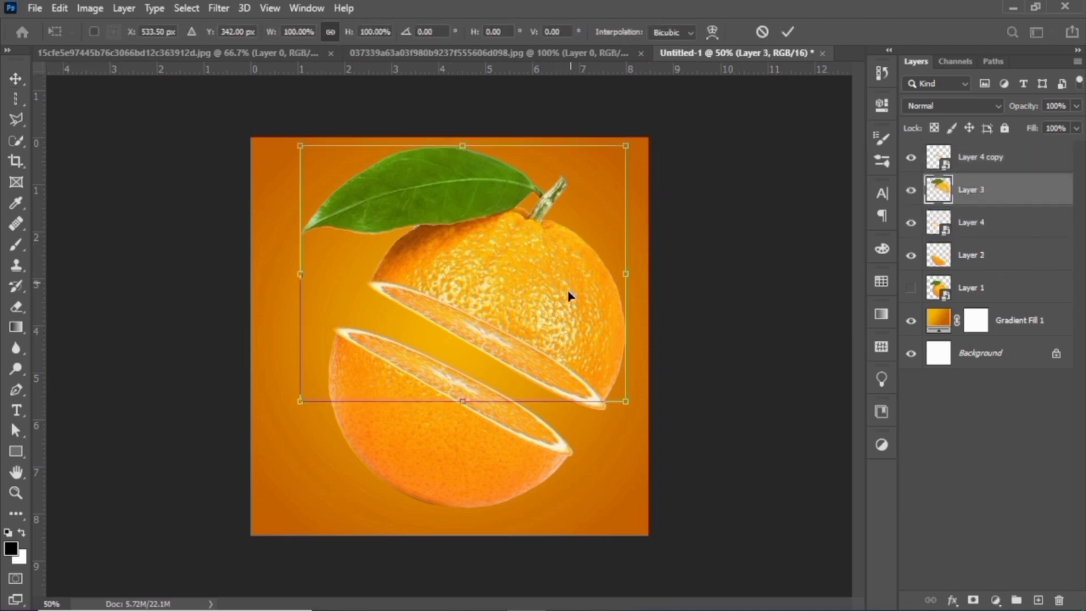
pyautogui.press('Return')
# Warp the duplicated slice so its corners and upper rim fit the upper orange half's cut edge.
pyautogui.click(1013, 157)
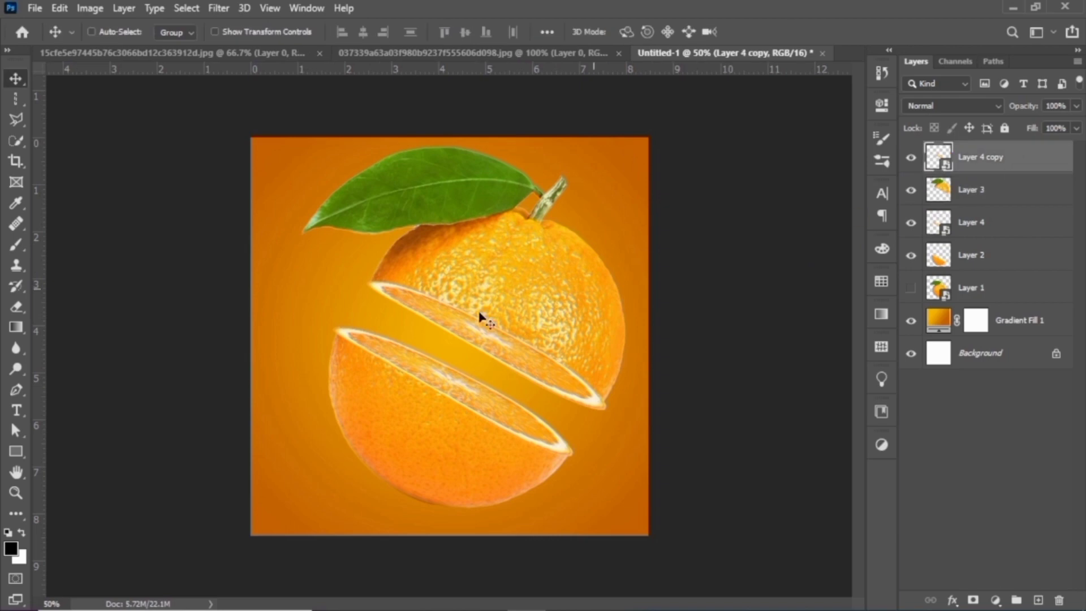
pyautogui.hotkey('ctrl', 't')
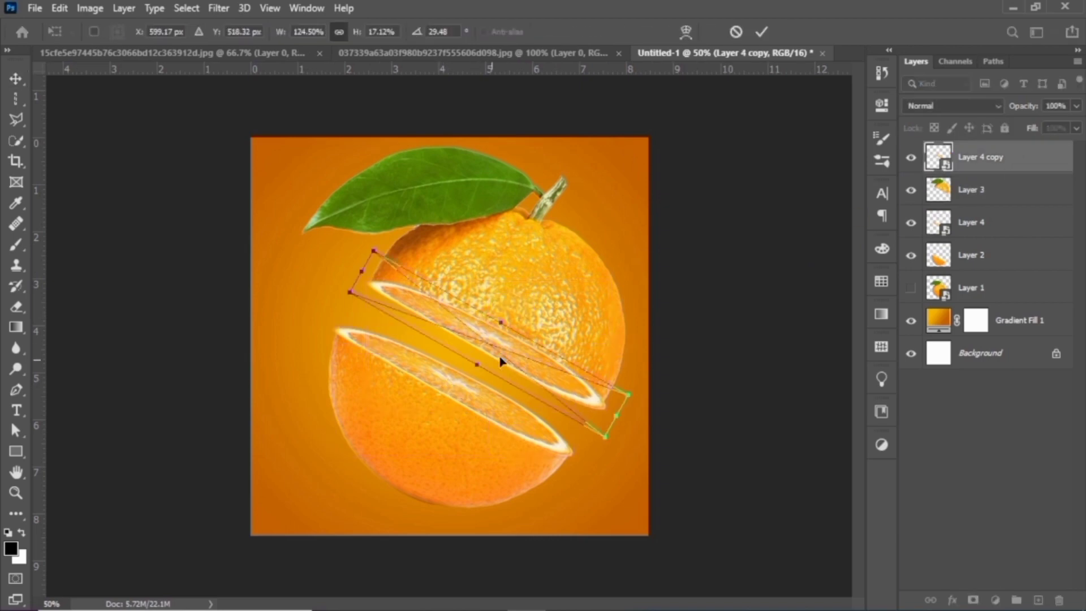
pyautogui.rightClick(520, 344)
pyautogui.click(547, 242)
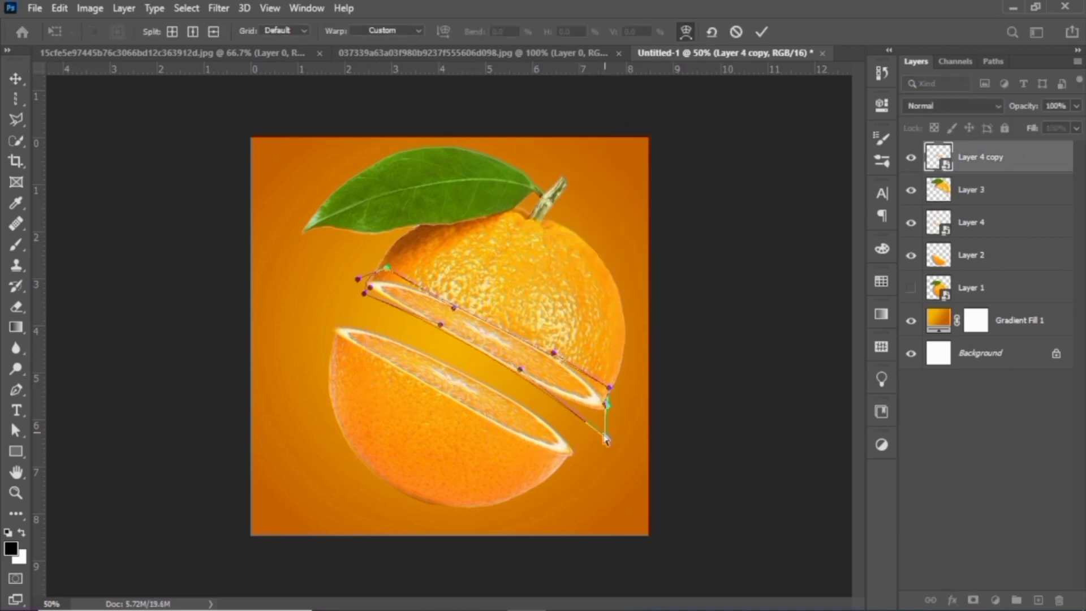
pyautogui.moveTo(605, 441); pyautogui.dragTo(594, 422)
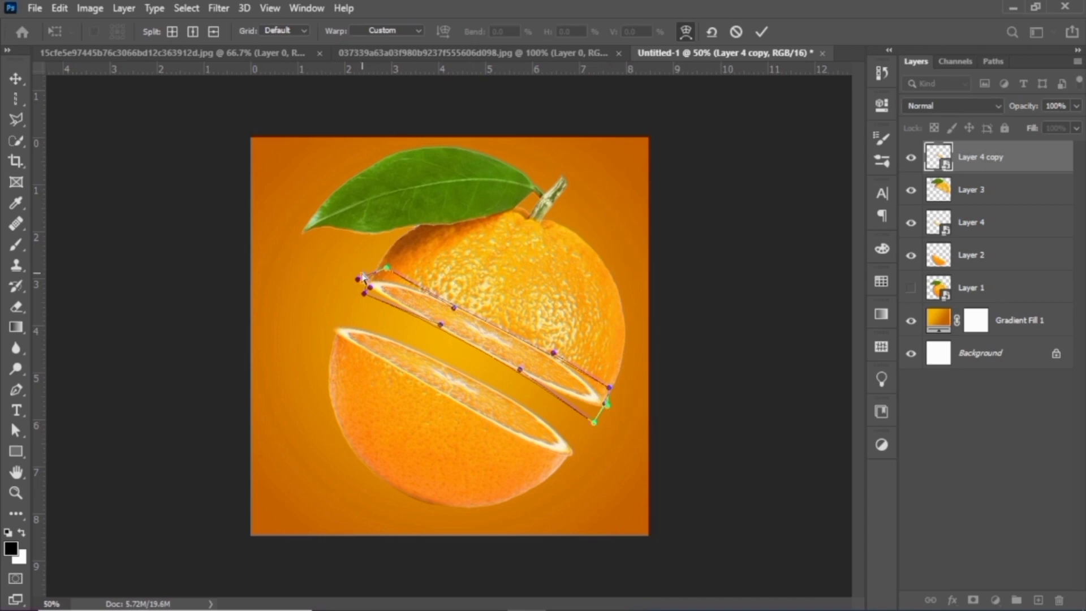
pyautogui.moveTo(357, 280); pyautogui.dragTo(356, 283)
pyautogui.moveTo(454, 308); pyautogui.dragTo(462, 298)
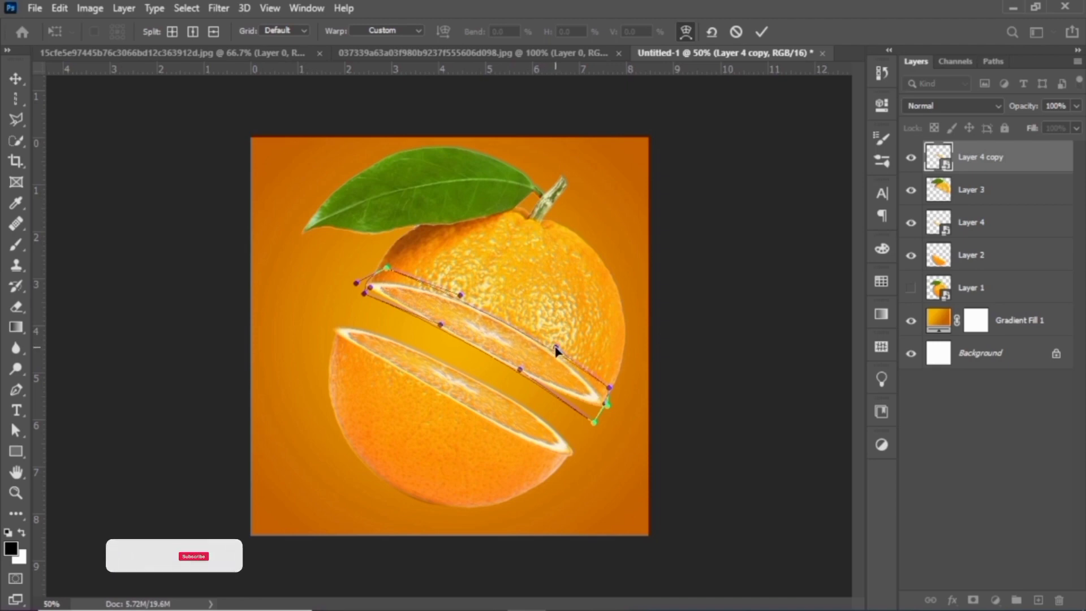
# Create a new empty layer above Gradient Fill 1 and move it directly below Layer 2.
pyautogui.click(938, 320)
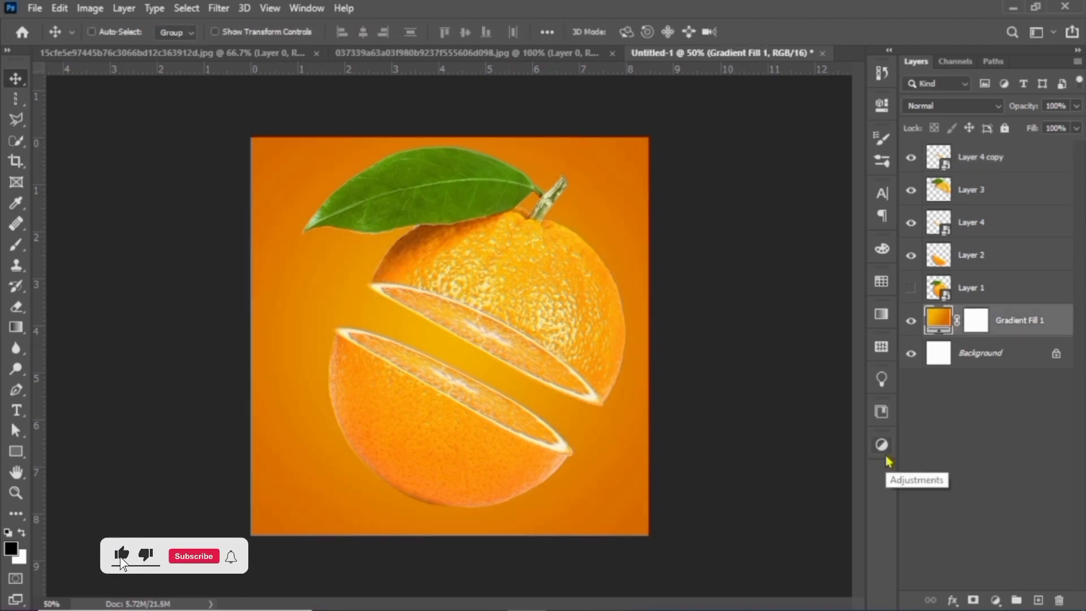
pyautogui.click(1039, 599)
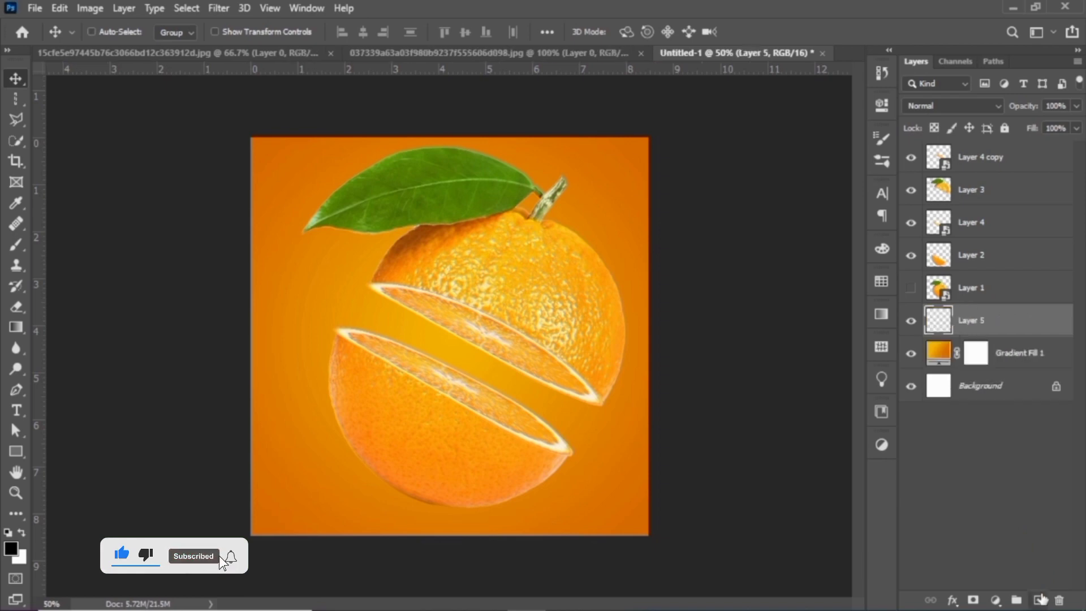
pyautogui.moveTo(994, 325); pyautogui.dragTo(994, 284)
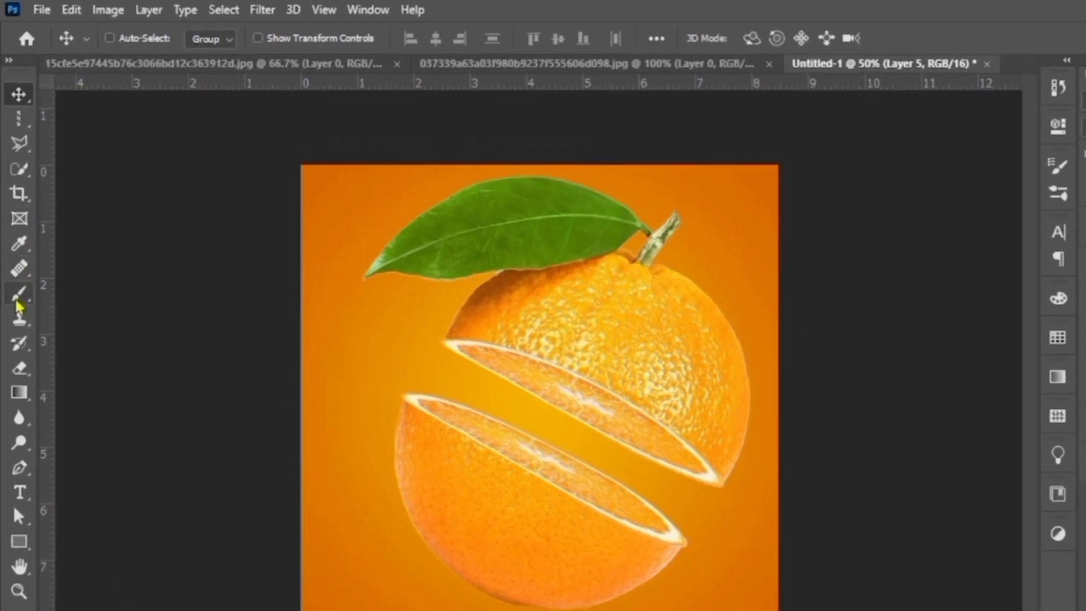
# Paint a thin black shadow beneath the lower orange half using a flattened soft brush, 400 px with 0% hardness.
pyautogui.moveTo(17, 294); pyautogui.dragTo(85, 291)
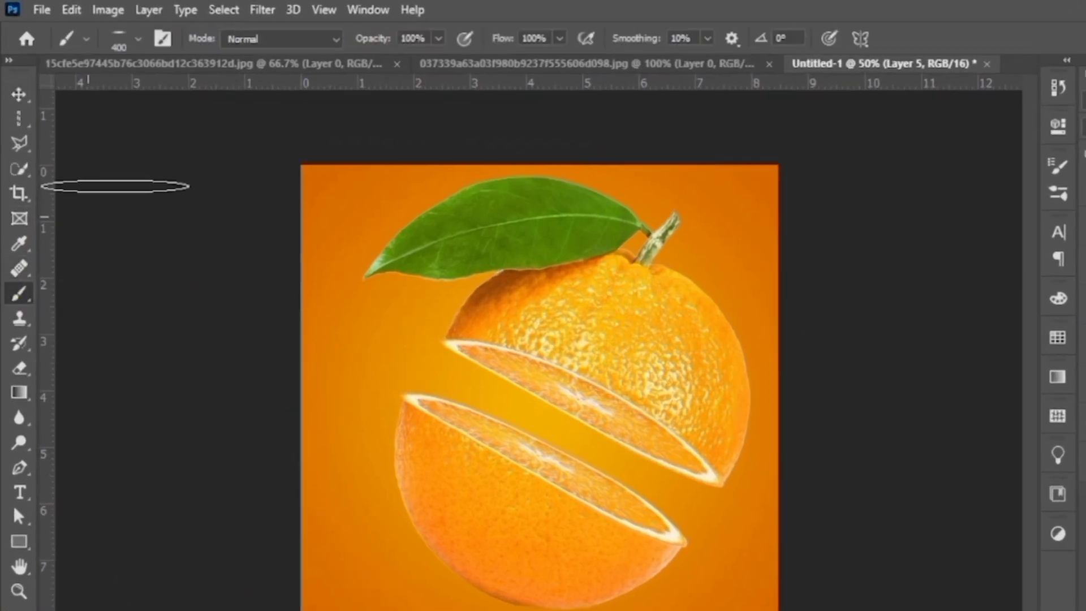
pyautogui.click(140, 38)
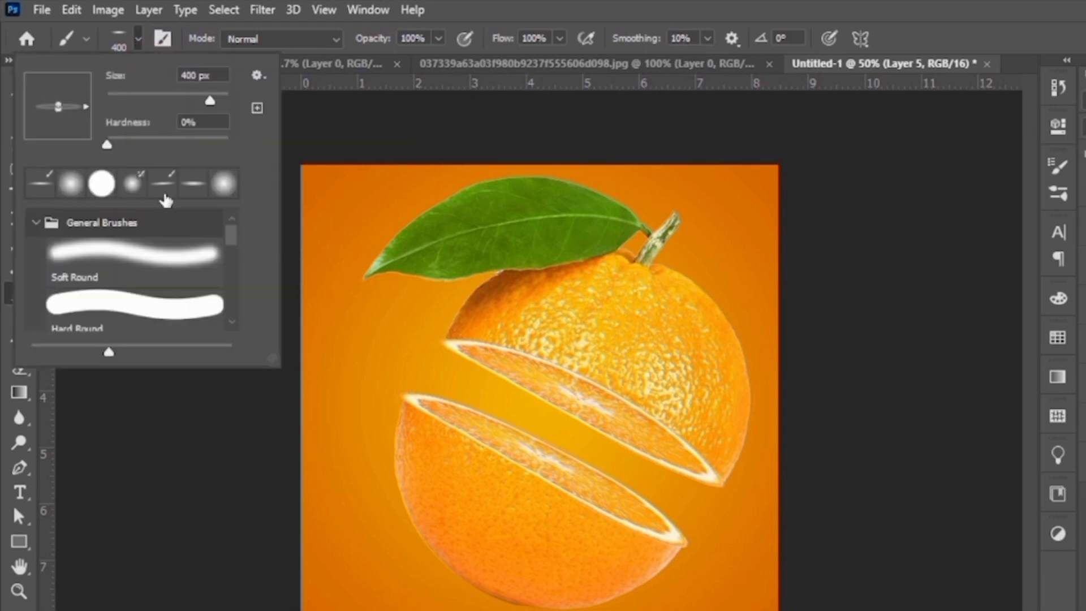
pyautogui.click(137, 43)
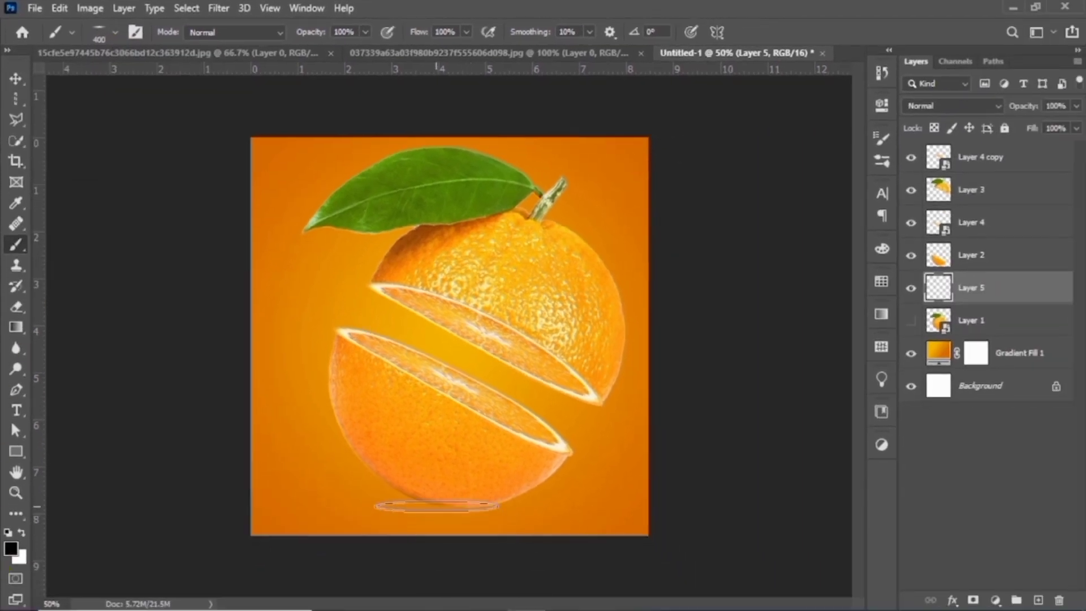
pyautogui.moveTo(430, 510); pyautogui.dragTo(475, 510)
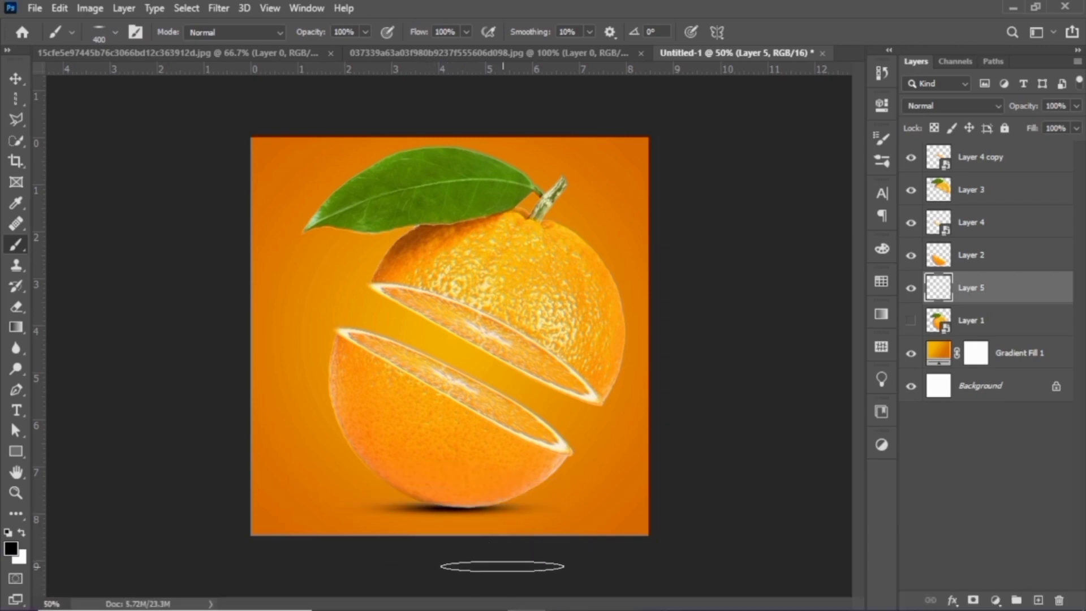
# Enlarge the shadow on Layer 5 to about 158% and rotate it slightly clockwise beneath the lower orange half.
pyautogui.hotkey('ctrl', 't')
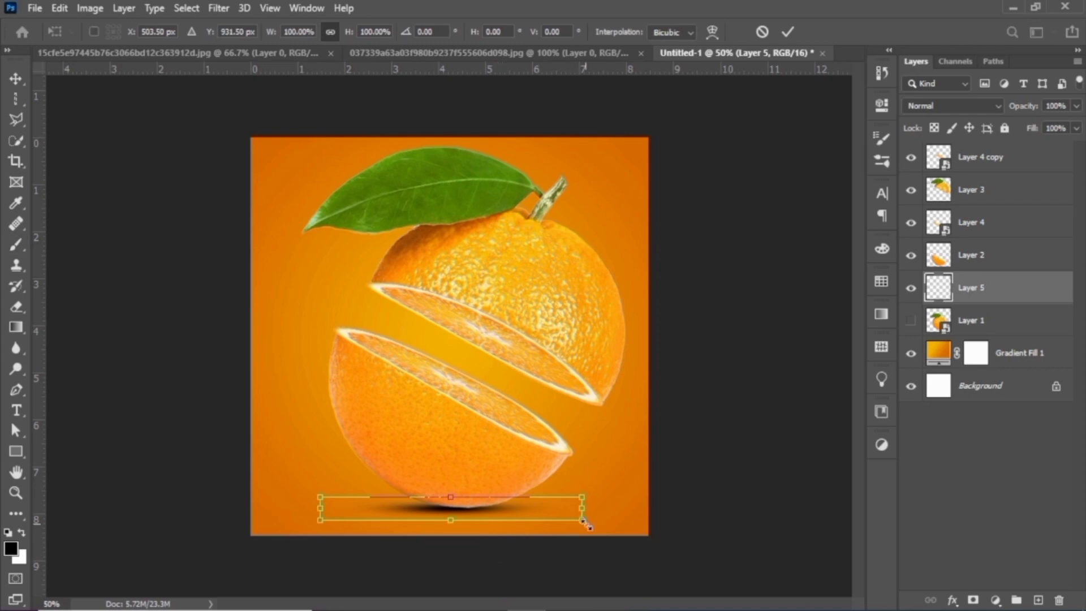
pyautogui.moveTo(616, 536); pyautogui.dragTo(630, 522)
pyautogui.moveTo(459, 494); pyautogui.dragTo(474, 514)
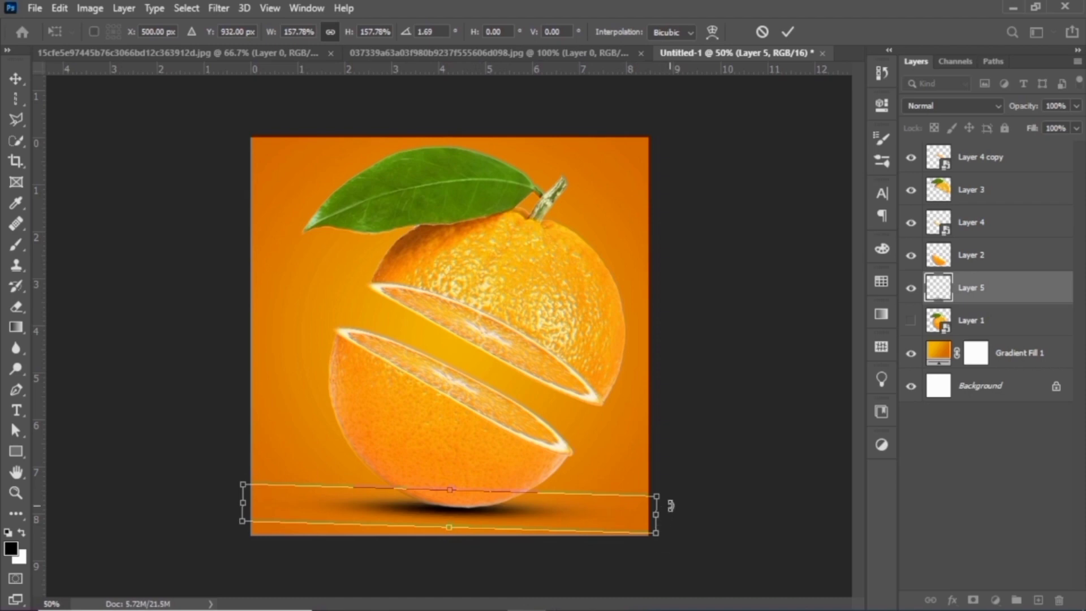
pyautogui.press('Return')
pyautogui.press('b')
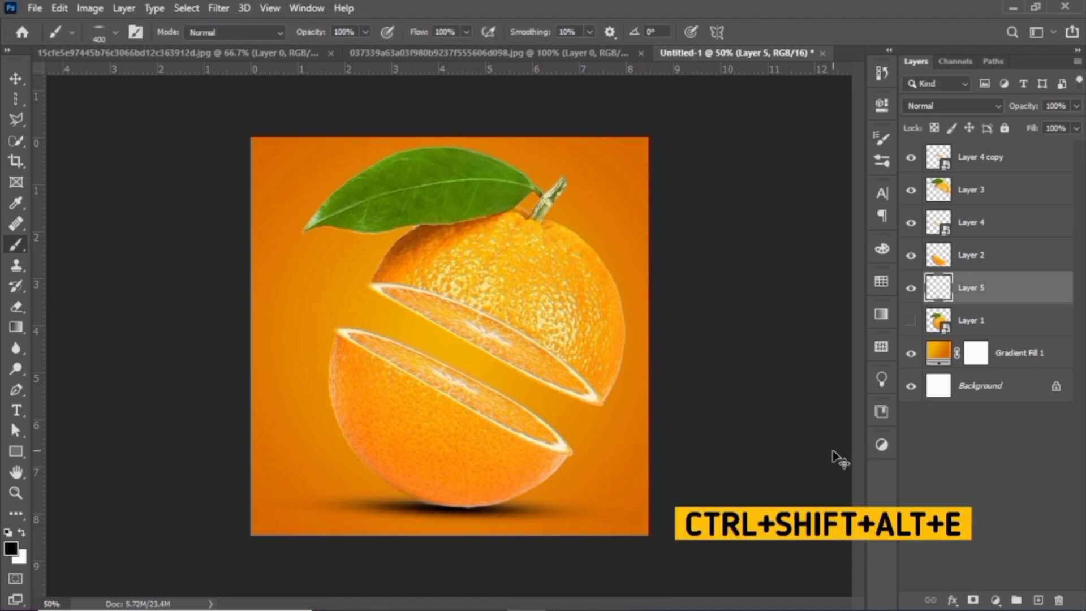
# Stamp all visible layers into a new merged layer and move it to the top of the layer stack.
pyautogui.hotkey('ctrl', 'shift', 'alt', 'e')
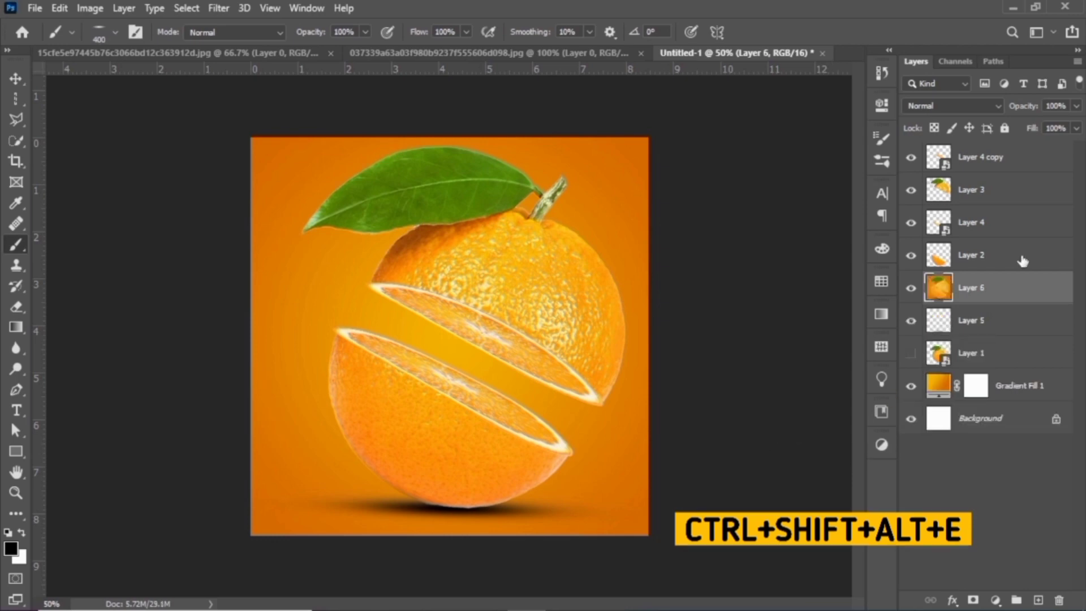
pyautogui.moveTo(1018, 293); pyautogui.dragTo(1003, 159)
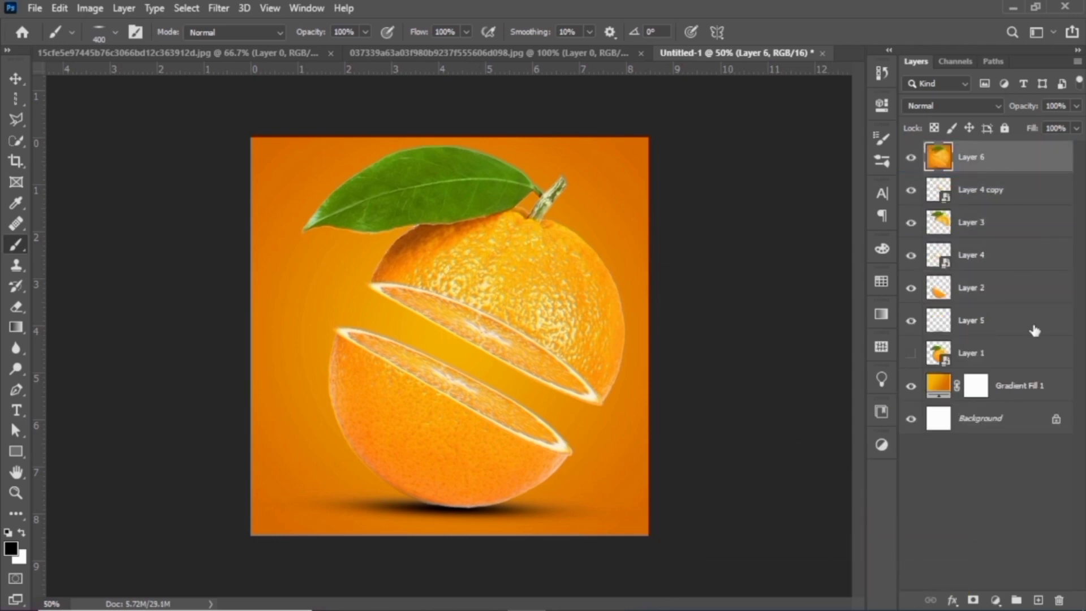
# Add a Curves adjustment clipped to the merged Layer 6 and lower the midpoint of the RGB curve slightly to darken the midtones.
pyautogui.click(994, 598)
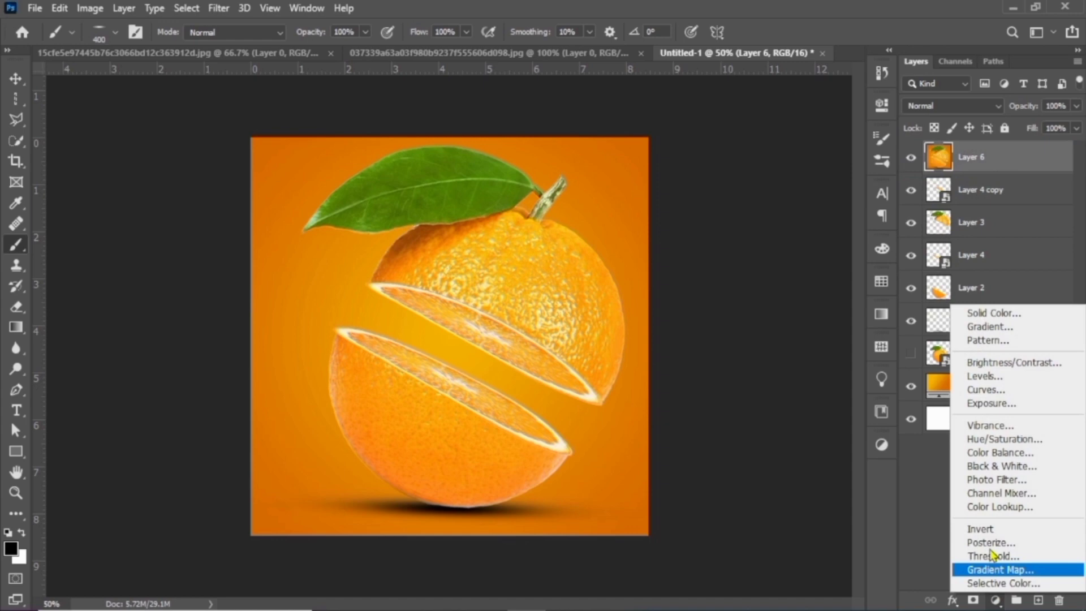
pyautogui.click(974, 404)
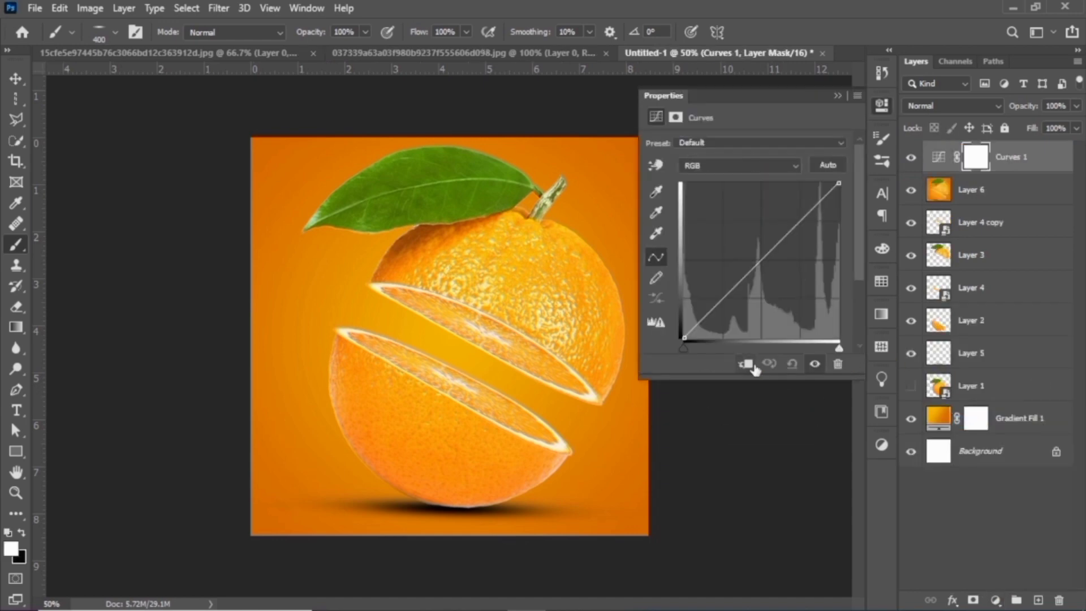
pyautogui.click(746, 364)
pyautogui.moveTo(769, 250); pyautogui.dragTo(776, 255)
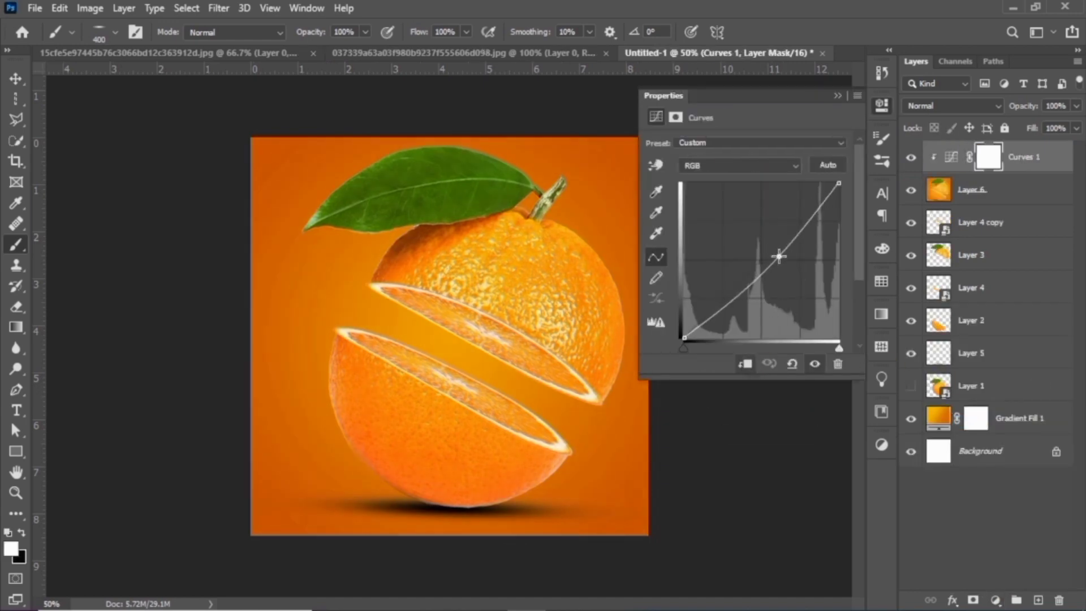